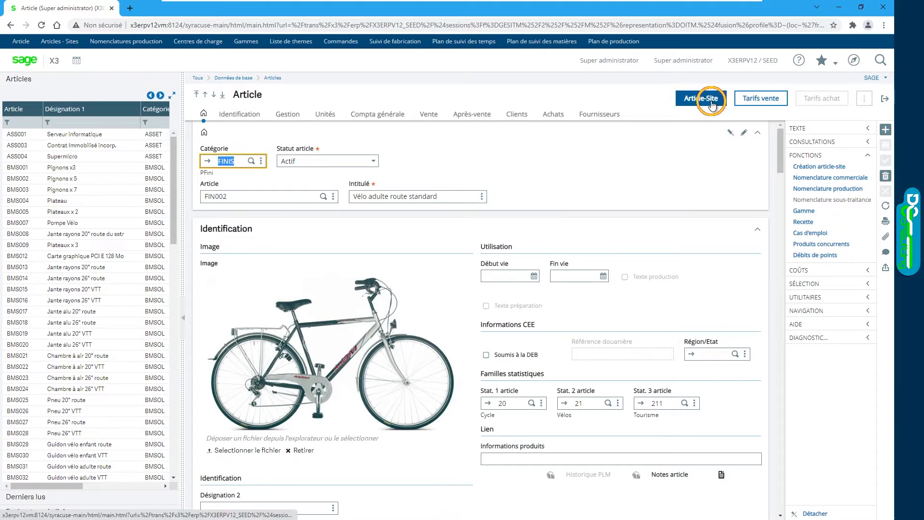
Step: Open the FR012 article-site record of FIN002 and display its Recette in multi-level view
click(712, 104)
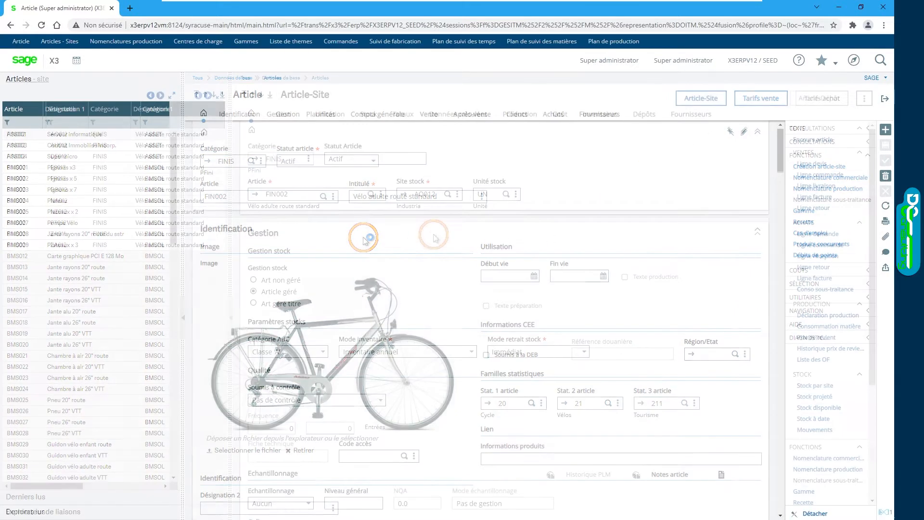
click(75, 181)
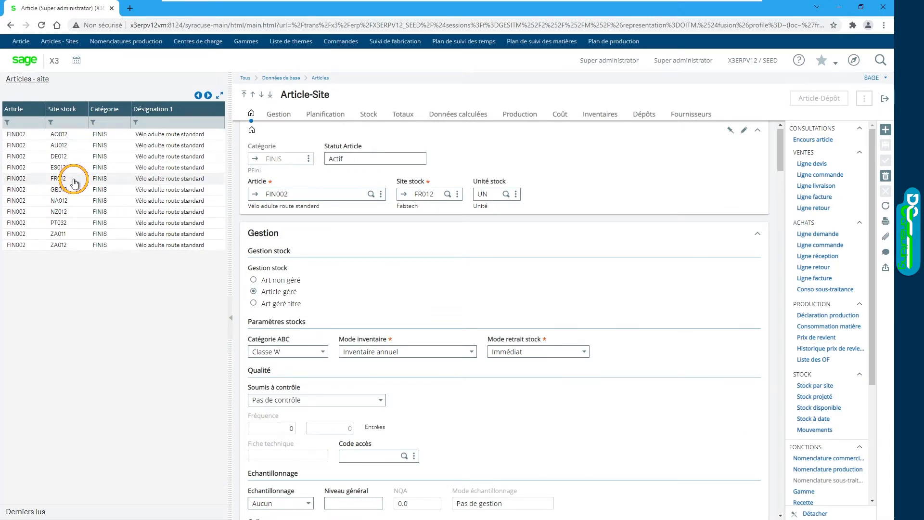
scroll(841, 278, down, 3)
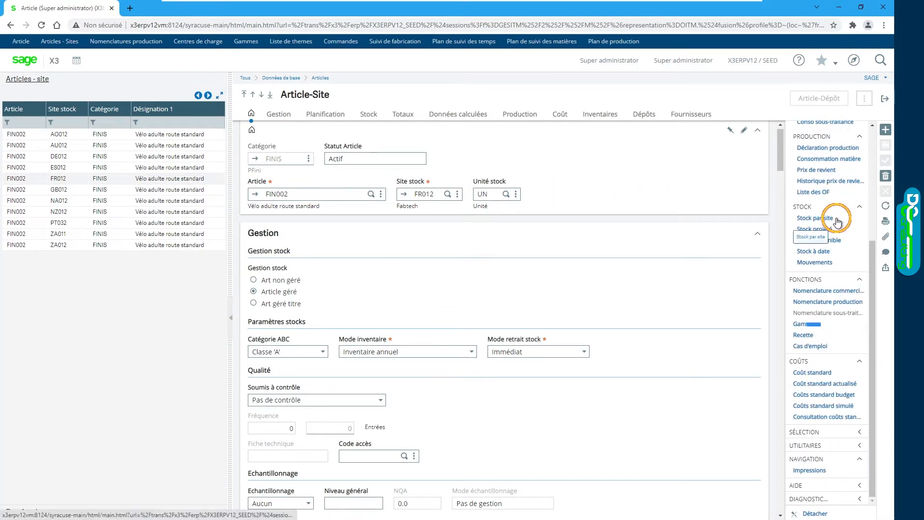
click(803, 334)
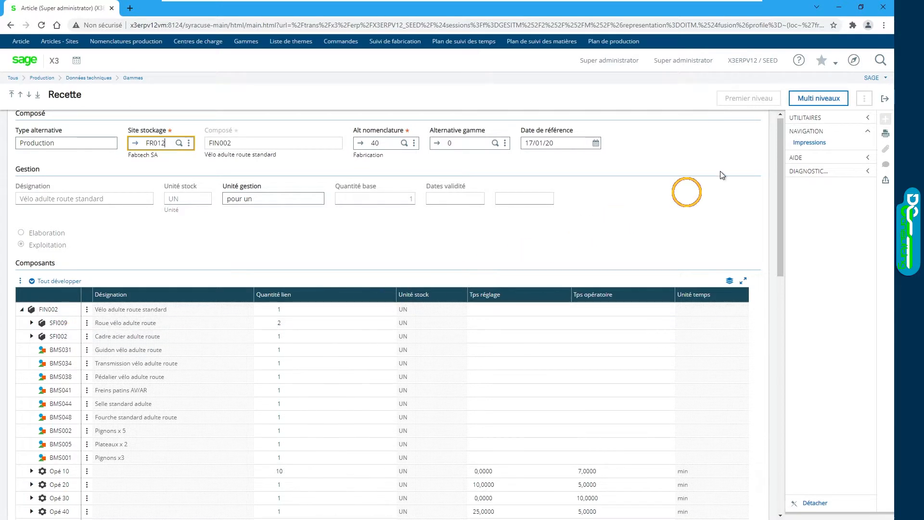
click(804, 101)
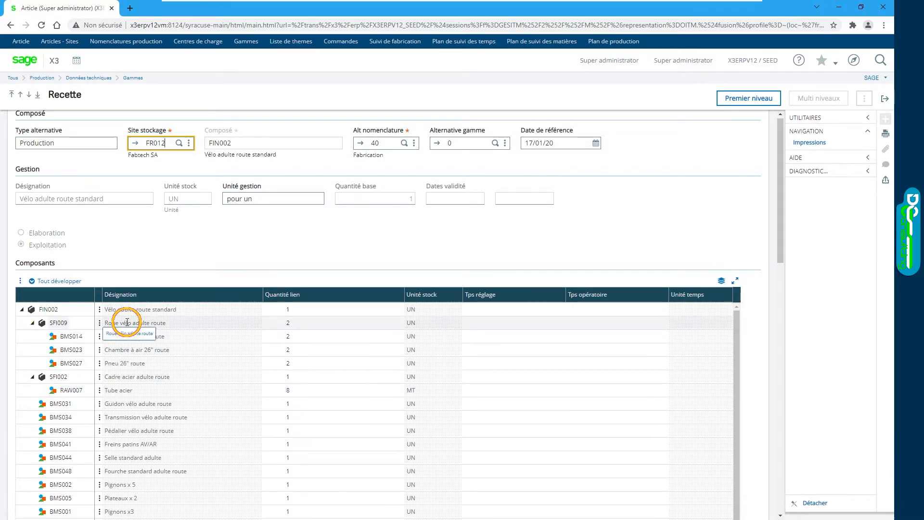
Step: Examine the Recette's components, operations and the SFI009 and SFI002 images, and return to the article-site record
scroll(171, 323, down, 2)
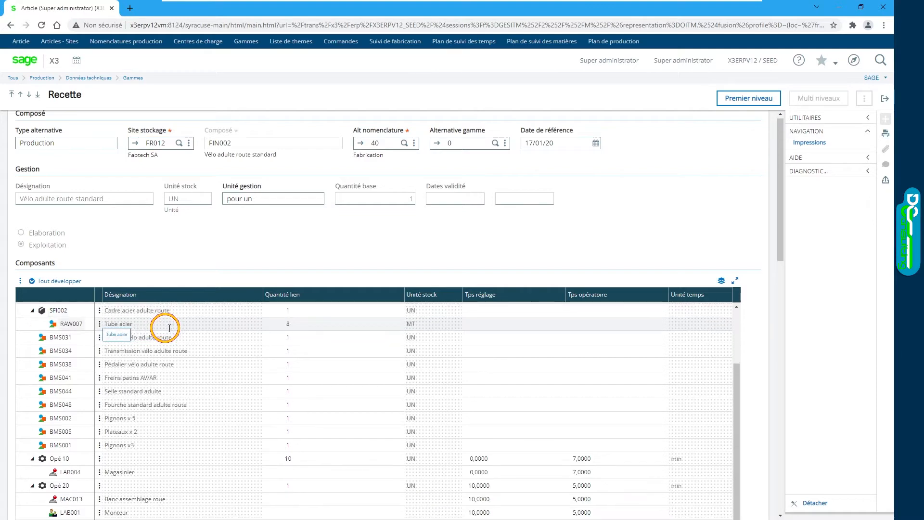
scroll(763, 262, down, 3)
scroll(761, 260, down, 8)
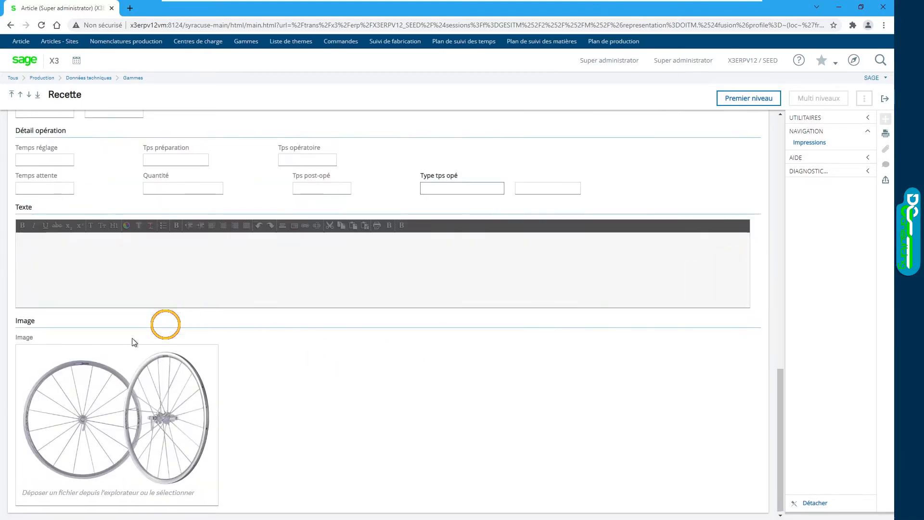
scroll(757, 245, up, 10)
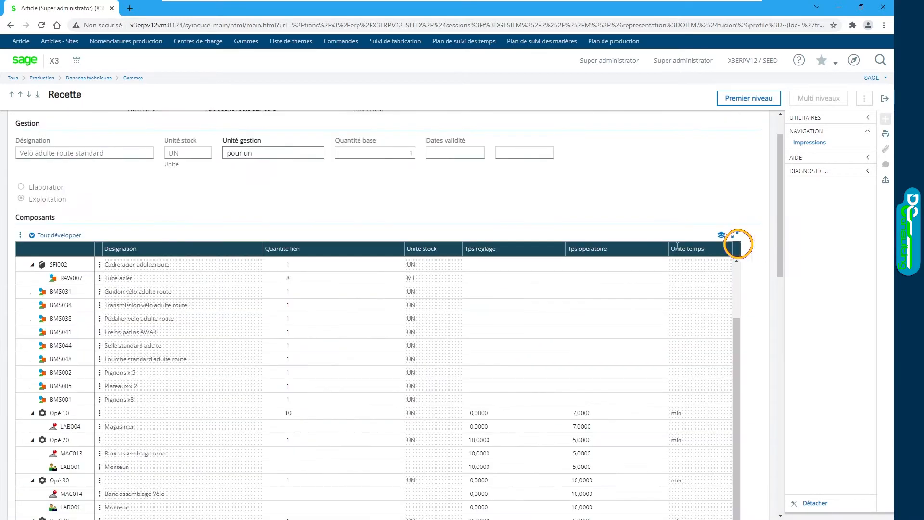
scroll(58, 375, up, 2)
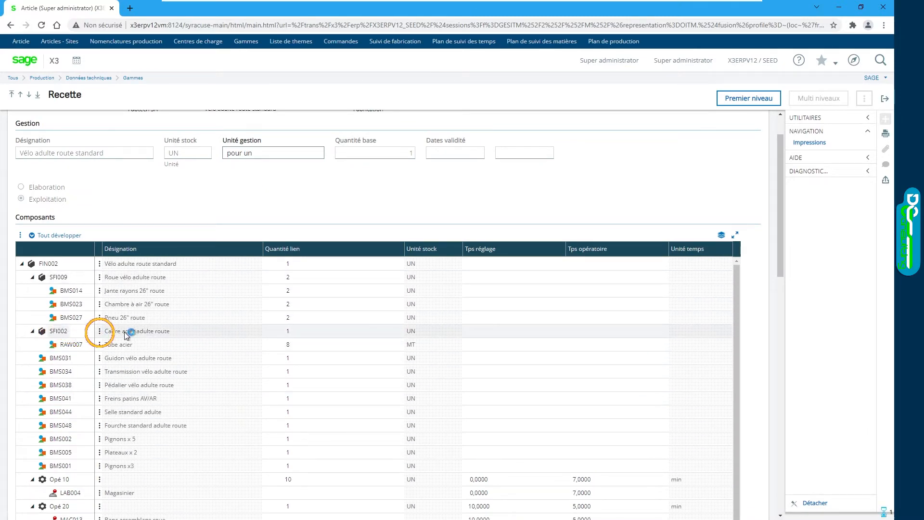
scroll(757, 213, down, 10)
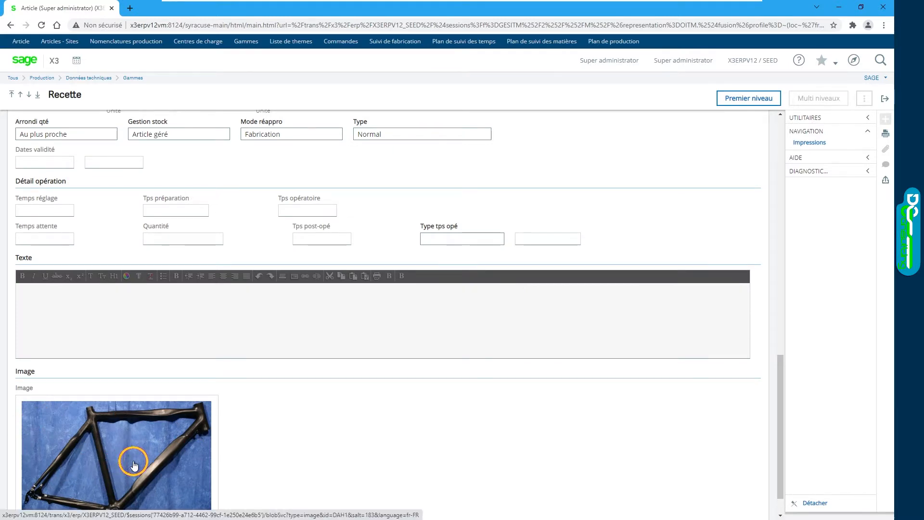
scroll(759, 323, up, 10)
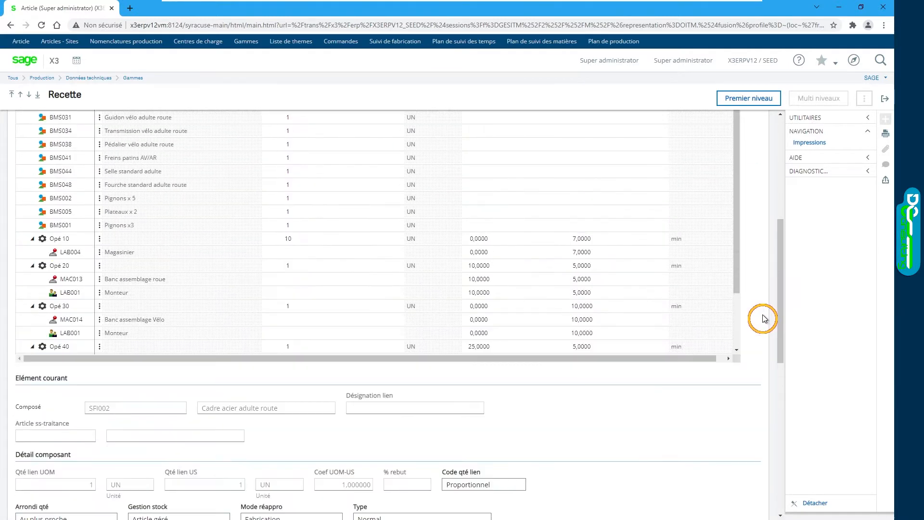
click(885, 99)
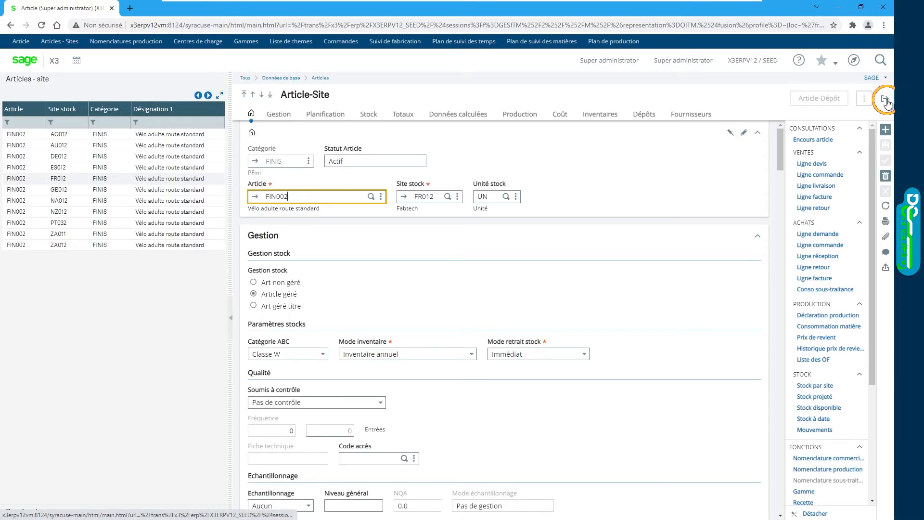
Step: Examine the article-site's Coût section, covering valuation, overheads, cost calculation and prices
click(560, 114)
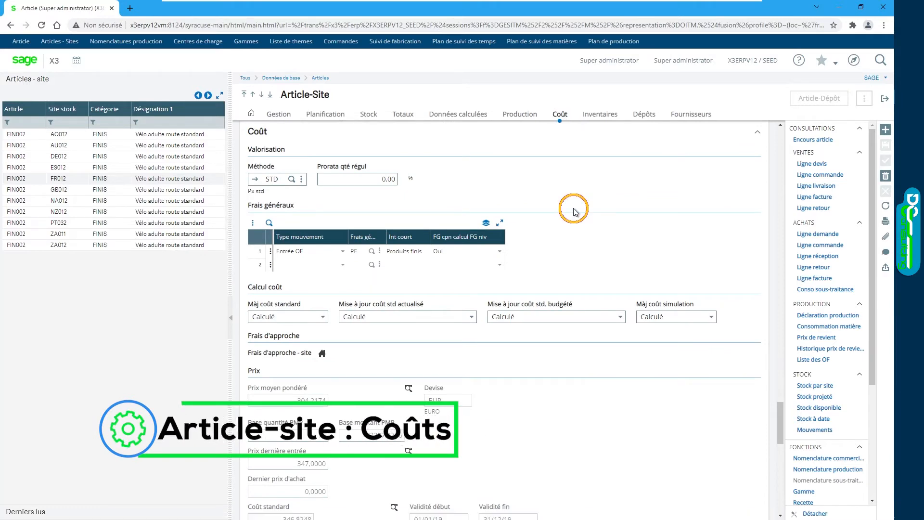
scroll(574, 209, down, 1)
scroll(574, 209, up, 1)
scroll(574, 209, down, 1)
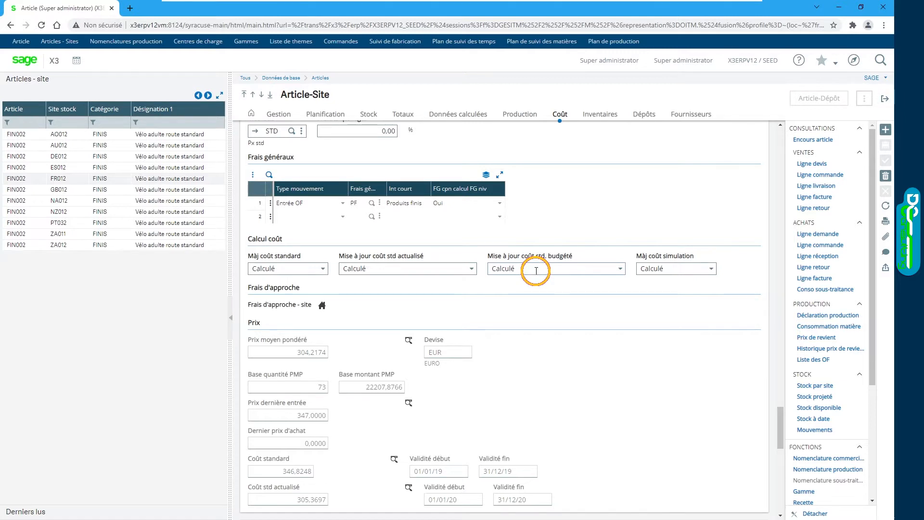
Step: Set Màj coût standard to Saisi and view the choices for Mise à jour coût std actualisé
click(324, 270)
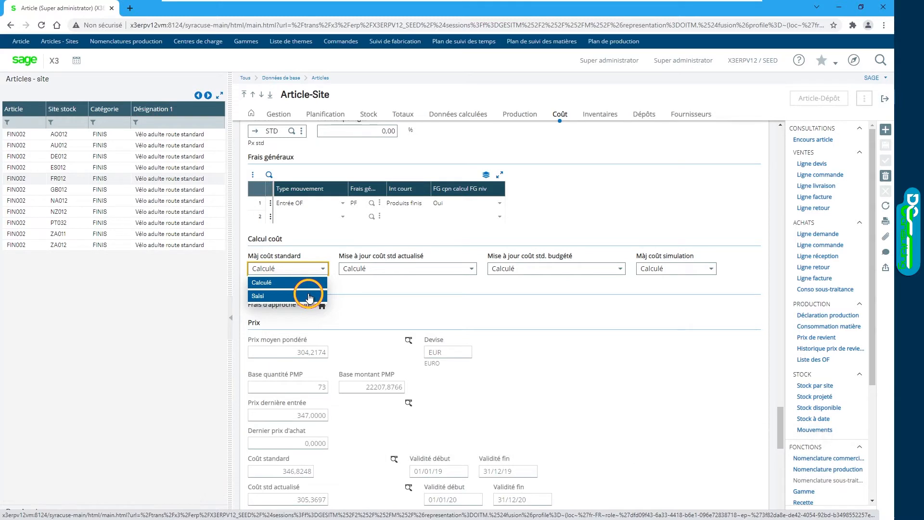
click(436, 282)
click(473, 269)
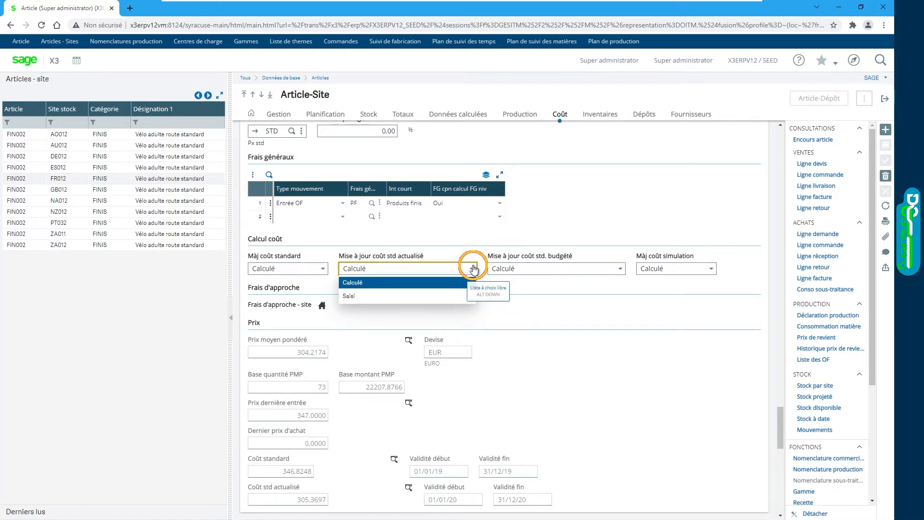
click(474, 269)
click(322, 268)
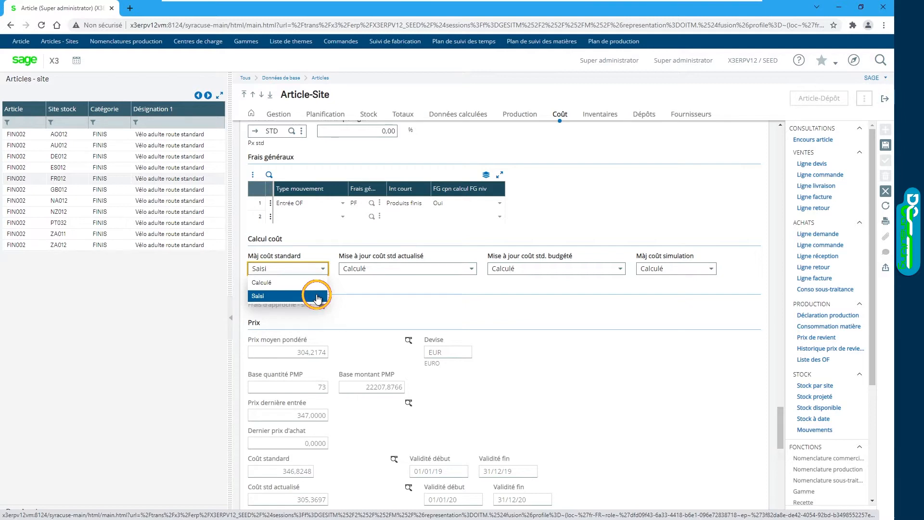
click(473, 269)
click(472, 271)
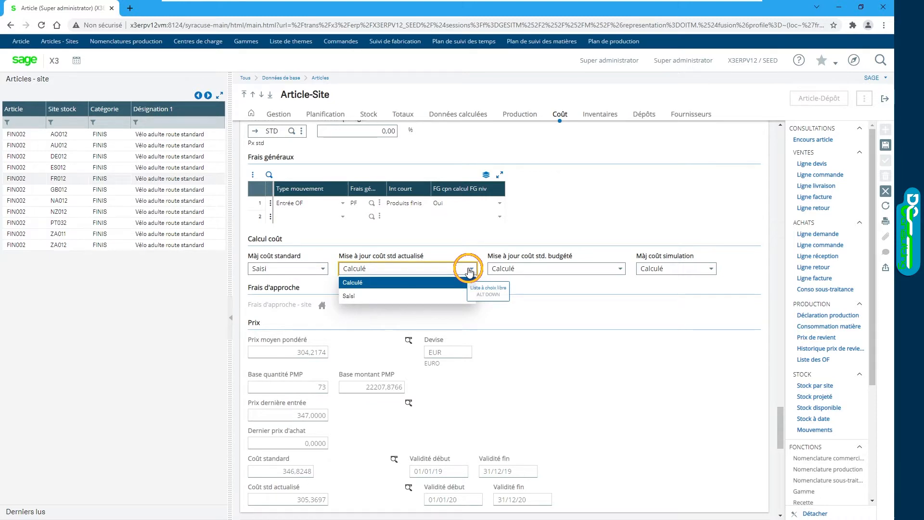
Step: Set the article-site's valuation method (Méthode) to STA
scroll(470, 272, up, 3)
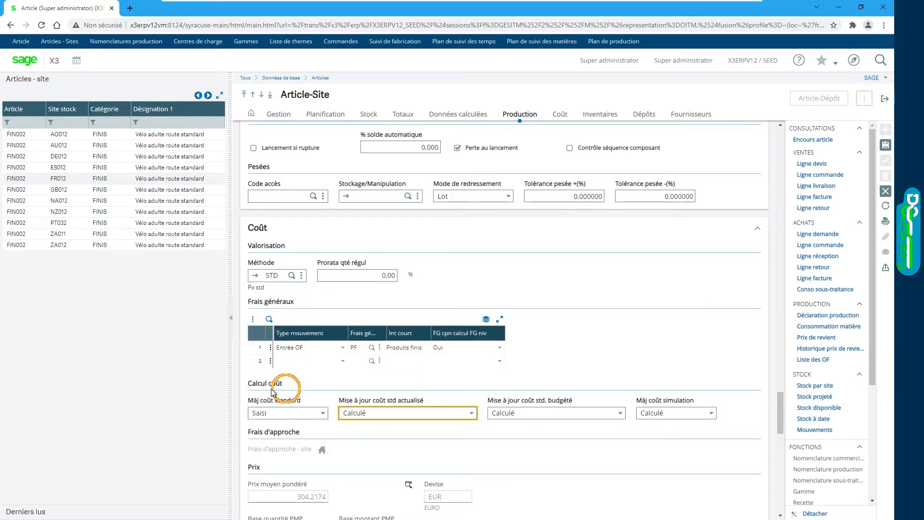
click(291, 276)
click(250, 152)
click(505, 179)
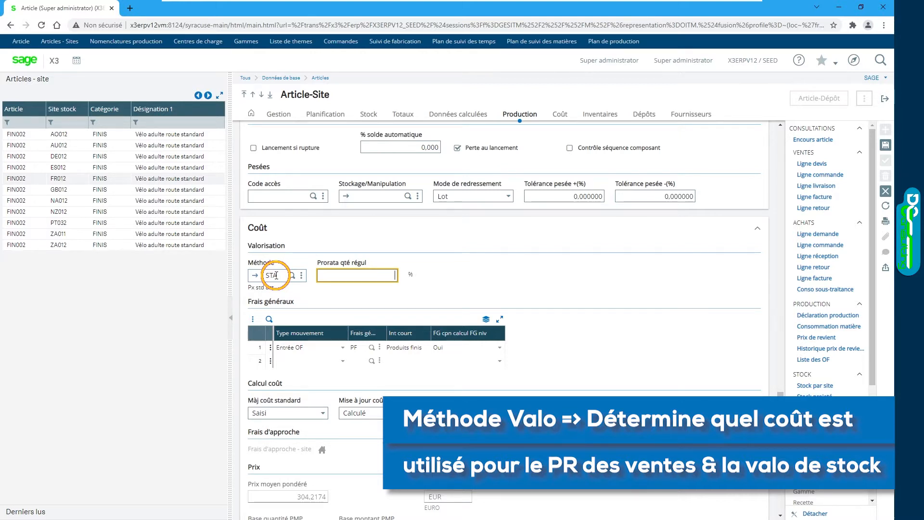
Step: Open overhead code PF from the Entrée OF row, examine its fixed and formula columns, and return to the article-site record
scroll(413, 268, down, 1)
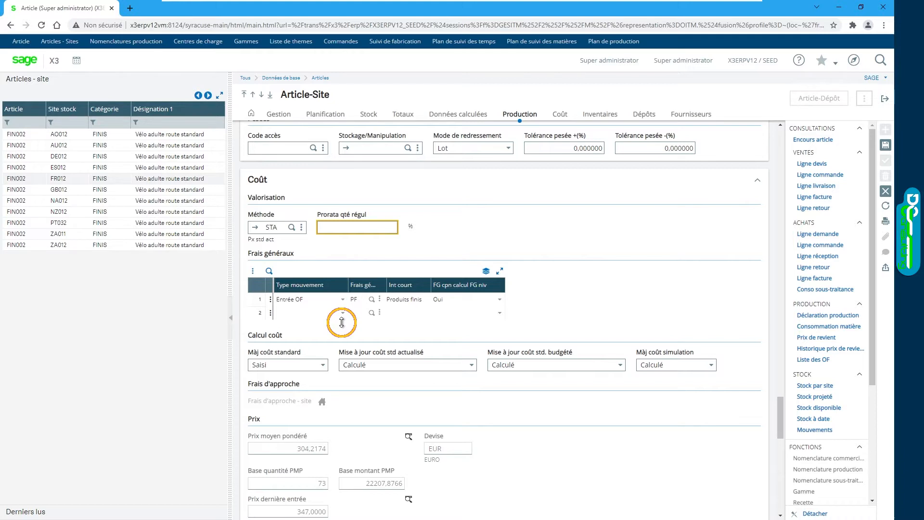
click(380, 299)
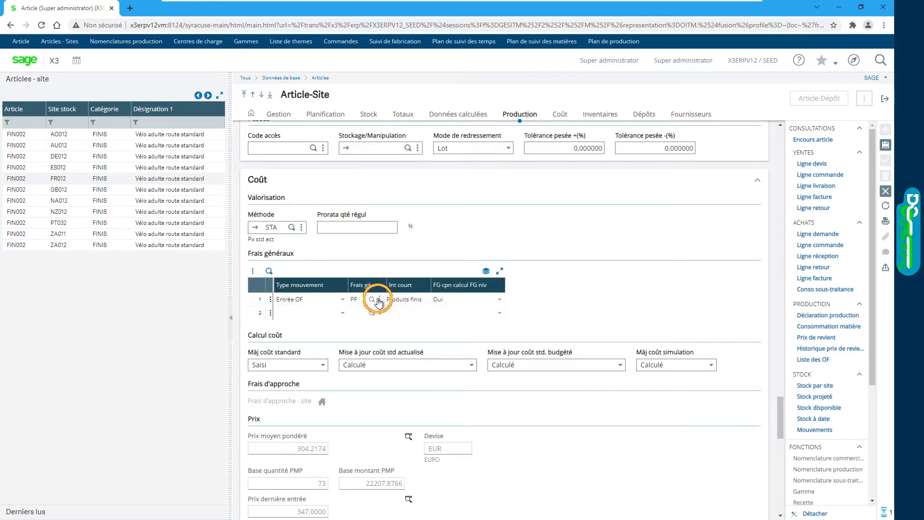
click(336, 314)
drag(344, 327, 432, 336)
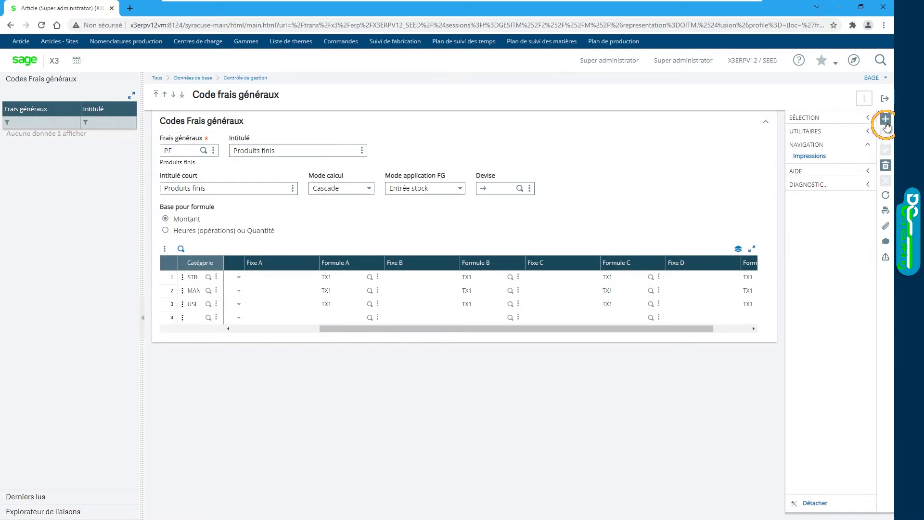
click(885, 99)
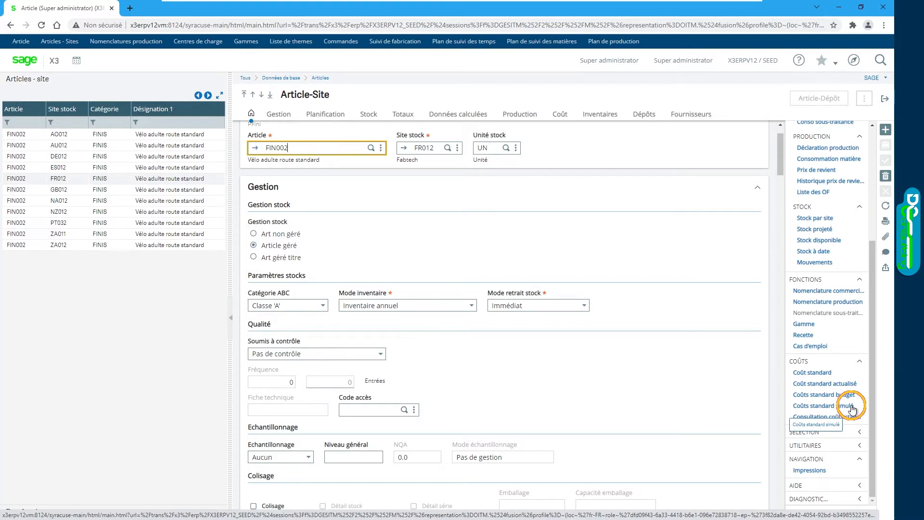
Step: Open the updated standard costs (Coût standard actualisé), load the cost list and examine its validity dates and Total + FG amounts
click(838, 383)
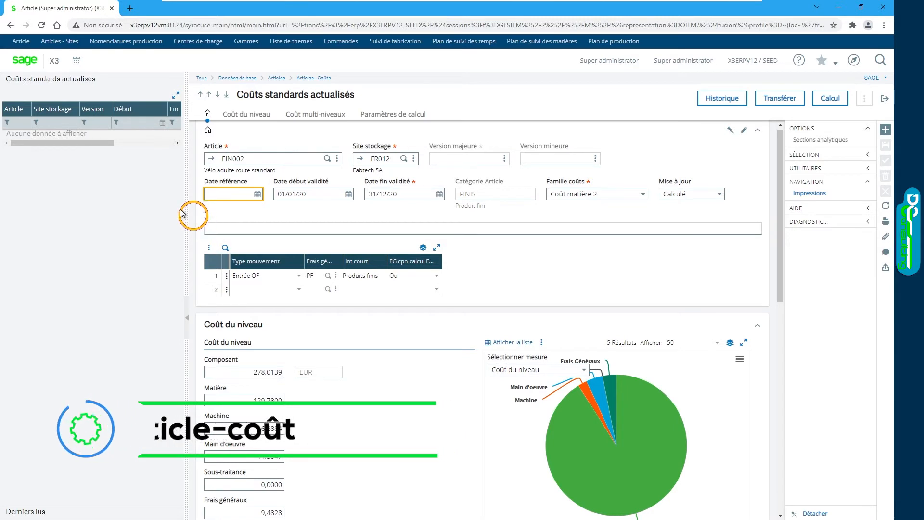
click(55, 121)
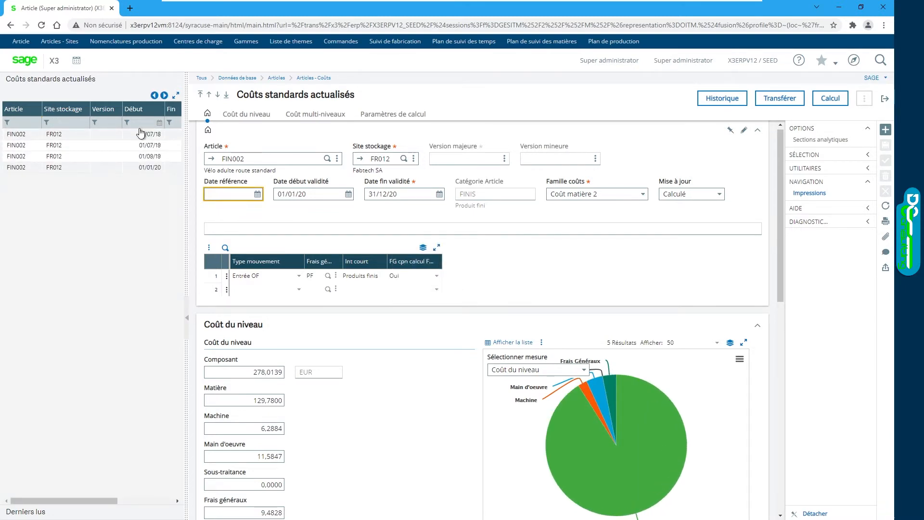
drag(188, 172, 297, 171)
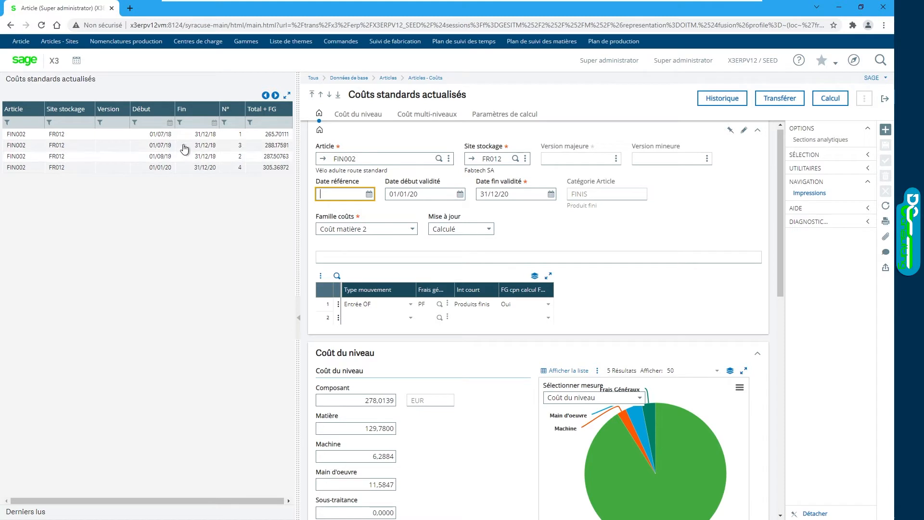
drag(298, 156, 143, 163)
Step: Review the level cost breakdown and set Mise à jour to Saisi on the updated standard cost
scroll(172, 222, down, 3)
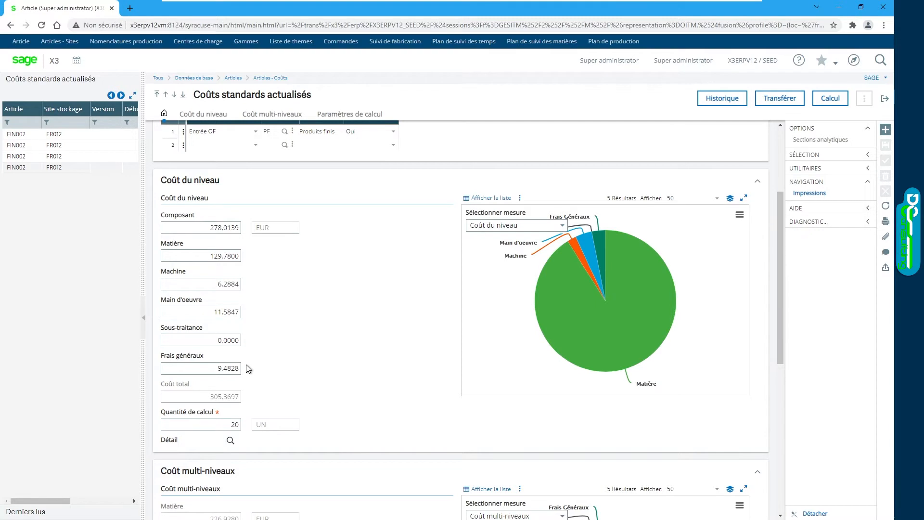
scroll(247, 369, up, 3)
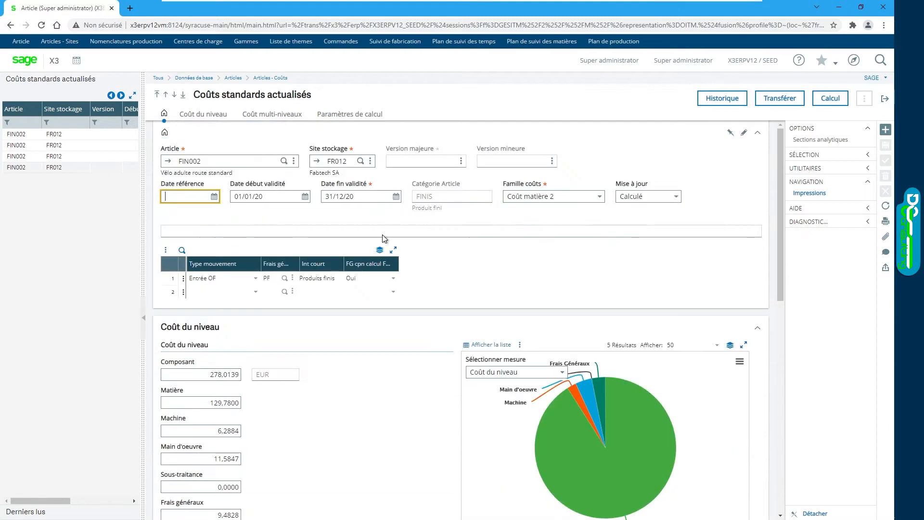
click(680, 198)
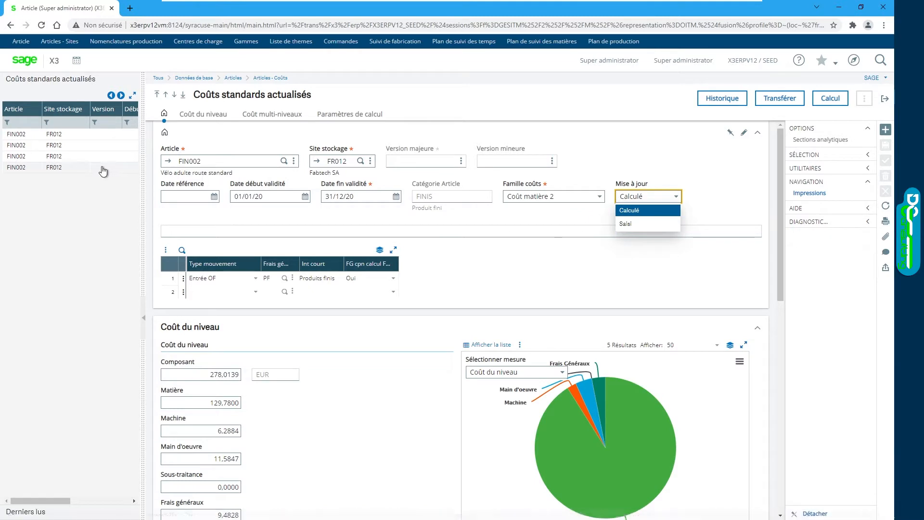
click(628, 224)
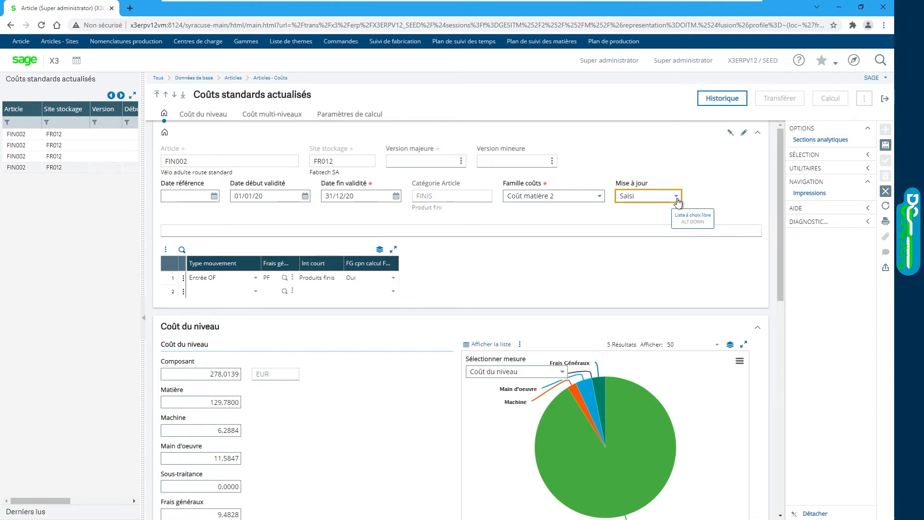
Step: Examine the updated standard cost's Coût du niveau amounts, Quantité de calcul and Coût multi-niveaux breakdown
scroll(359, 388, down, 2)
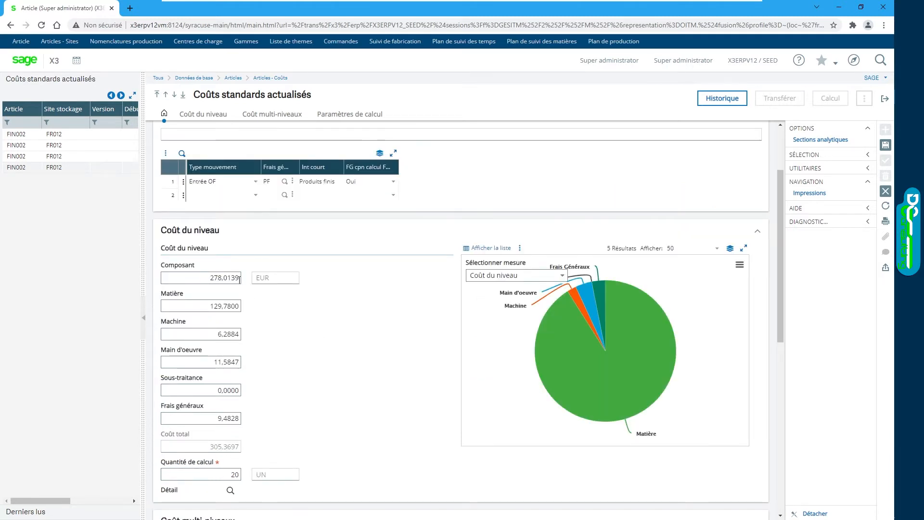
scroll(287, 295, down, 1)
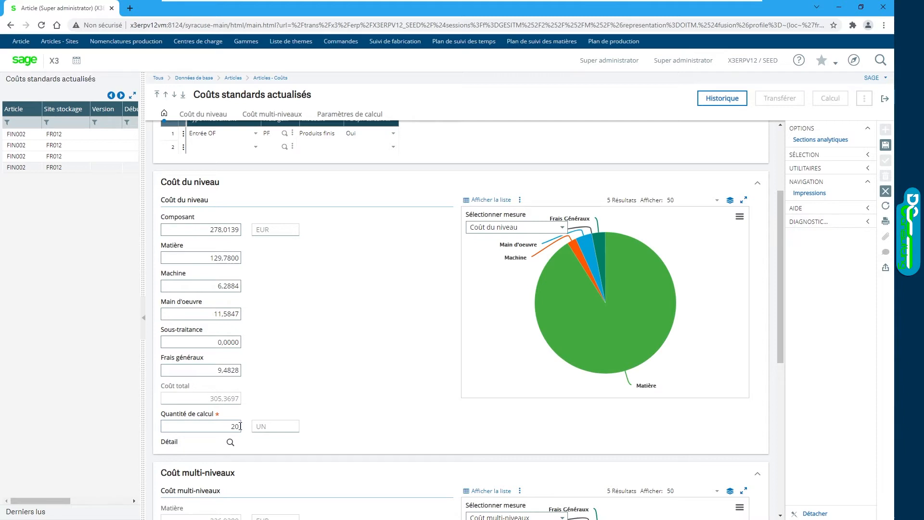
scroll(272, 398, down, 5)
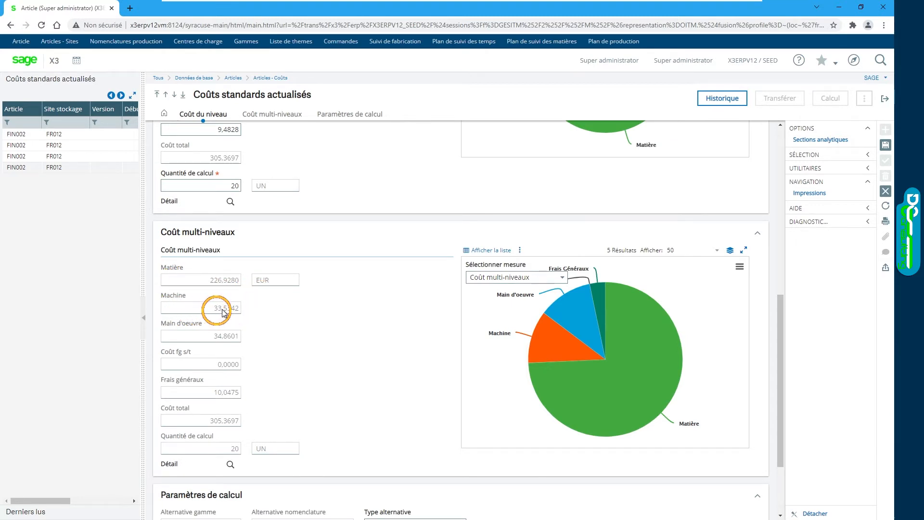
scroll(310, 316, up, 5)
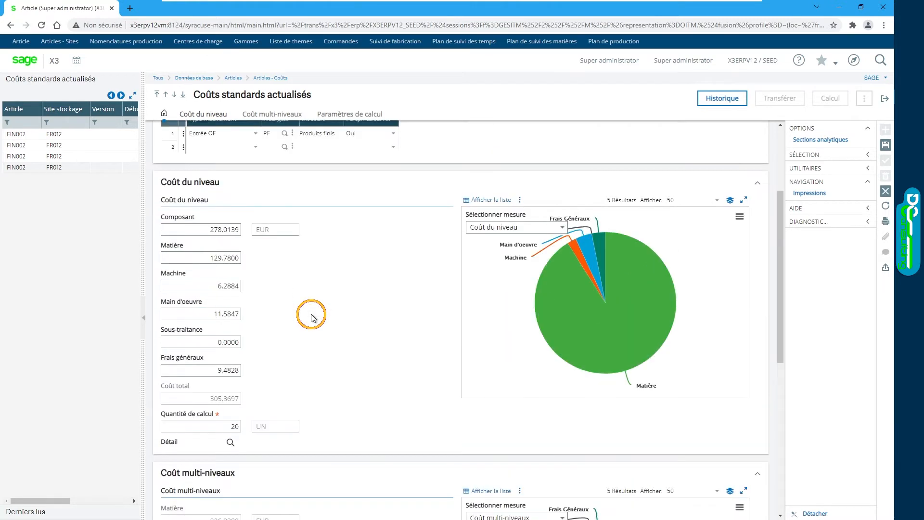
Step: Compare the Coût du niveau amounts with the Coût multi-niveaux breakdown on the updated standard cost
scroll(312, 317, up, 1)
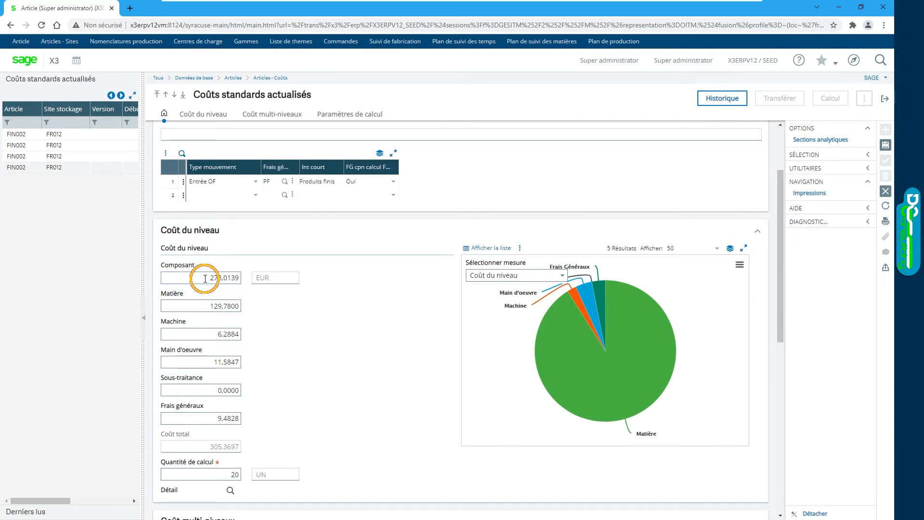
scroll(265, 288, down, 7)
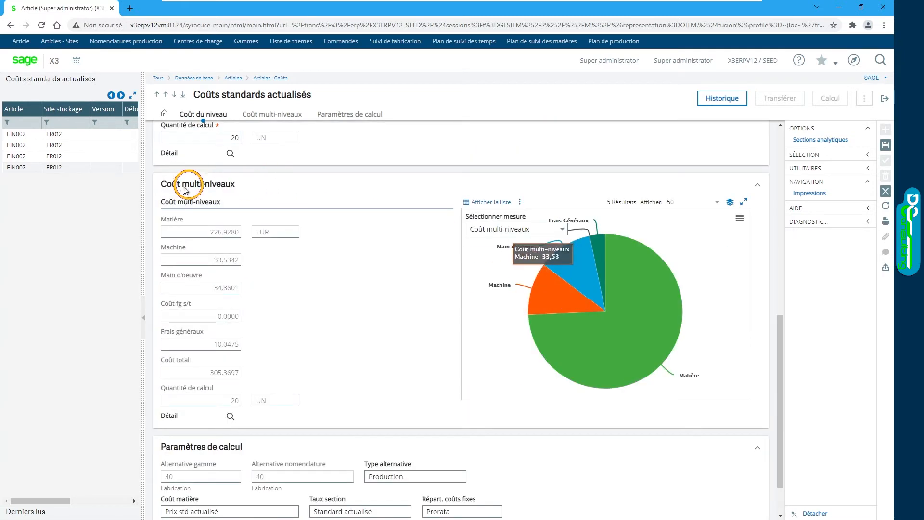
scroll(480, 330, up, 6)
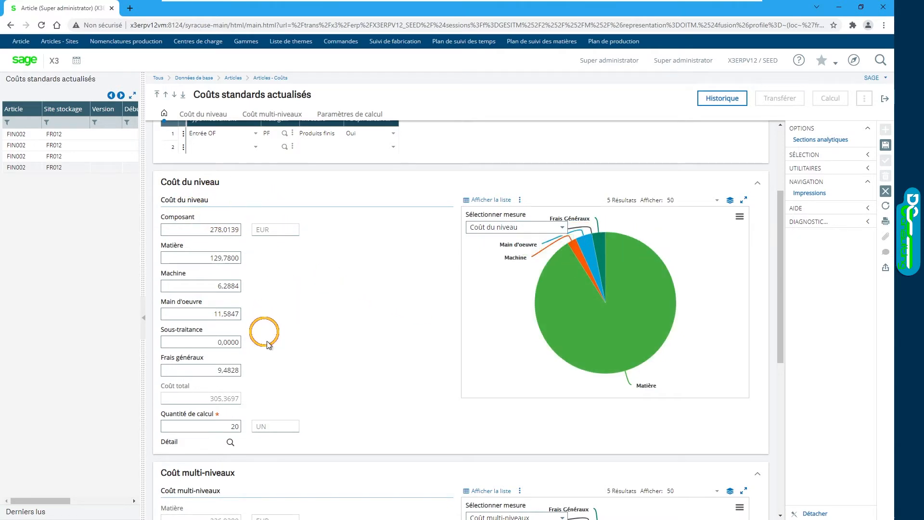
scroll(447, 316, down, 5)
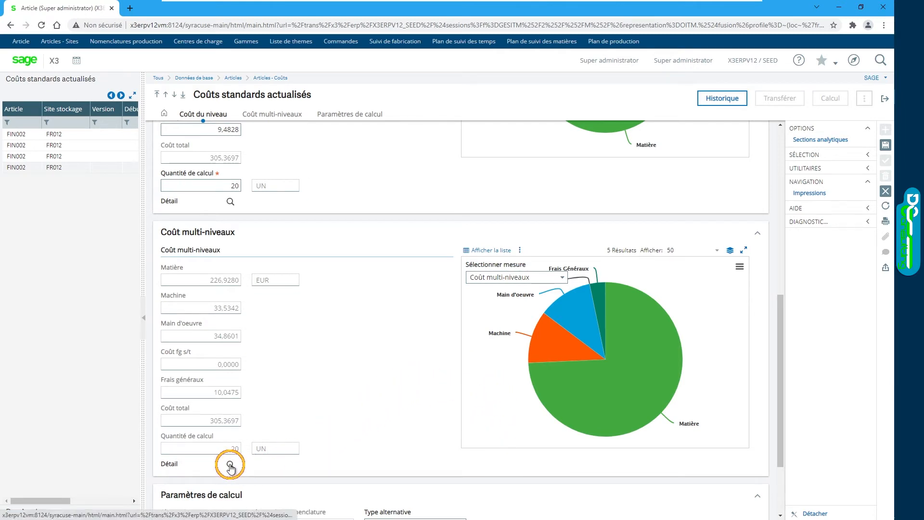
scroll(325, 253, up, 4)
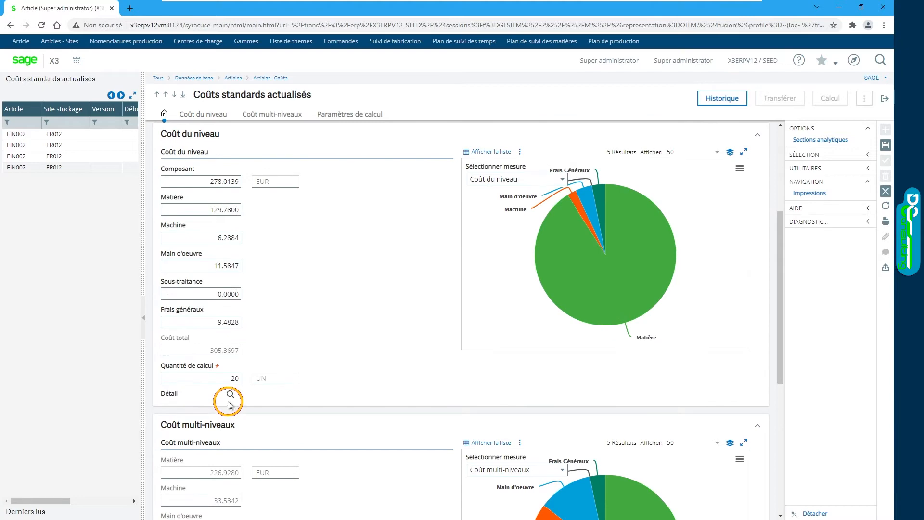
Step: Open the Coût multi-niveaux detail and examine its overheads and the Matière, Machine and Main d'oeuvre cost families
scroll(337, 343, down, 4)
click(230, 465)
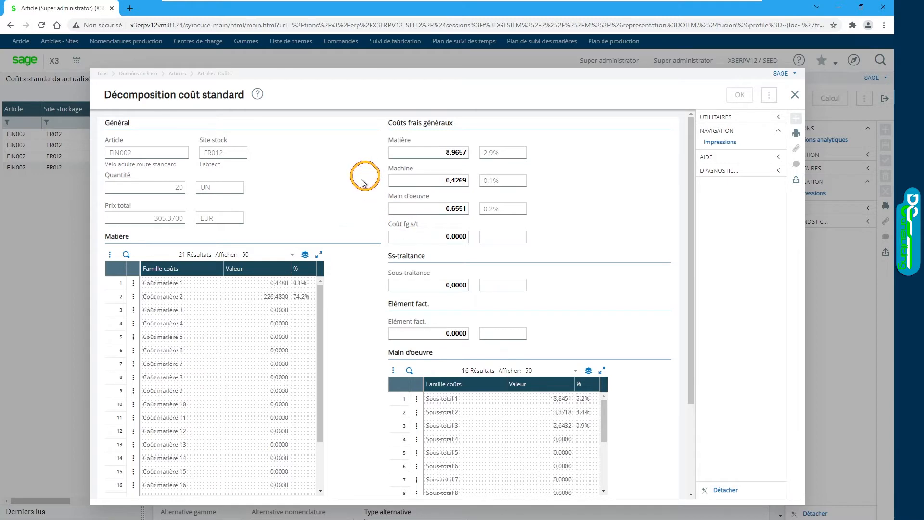
scroll(354, 187, down, 2)
scroll(363, 348, down, 1)
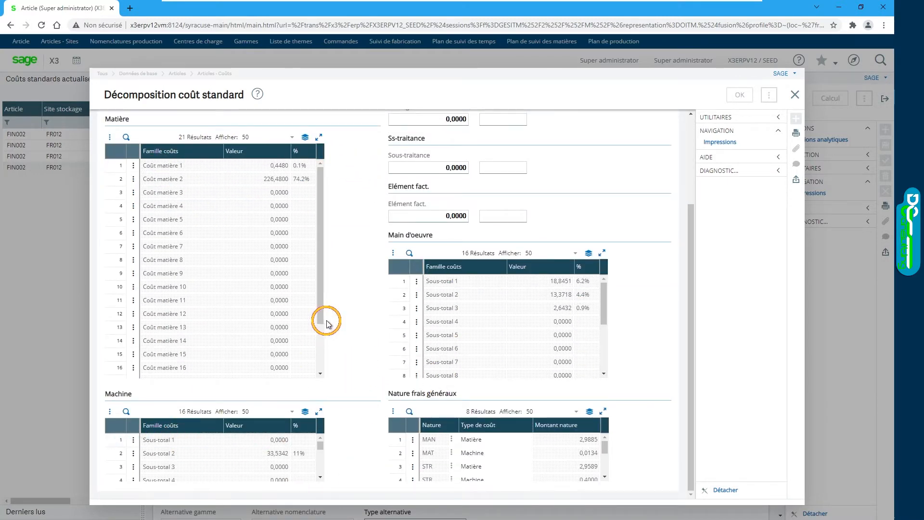
scroll(337, 312, up, 3)
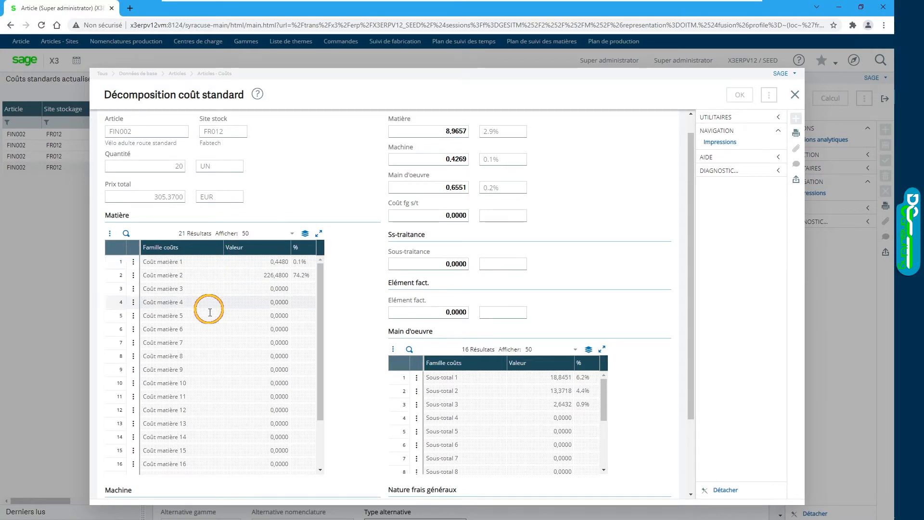
scroll(198, 299, down, 3)
scroll(196, 310, up, 3)
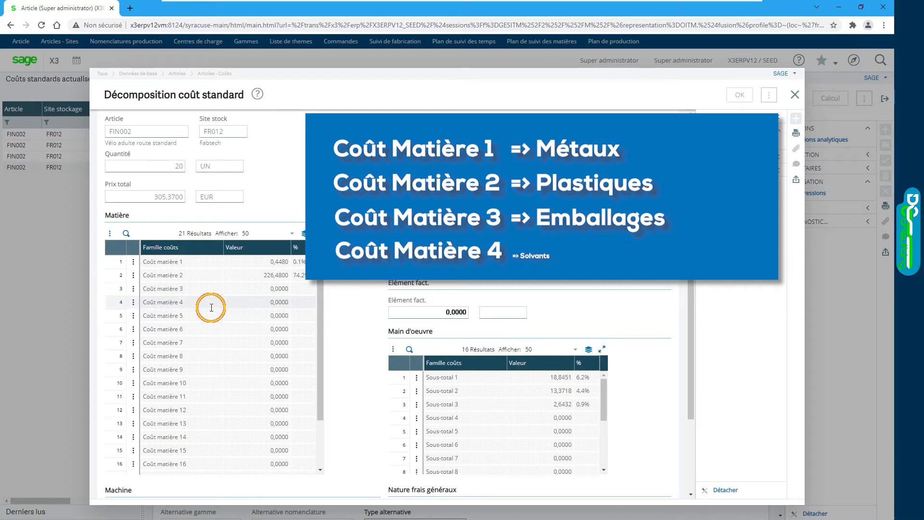
scroll(369, 281, down, 2)
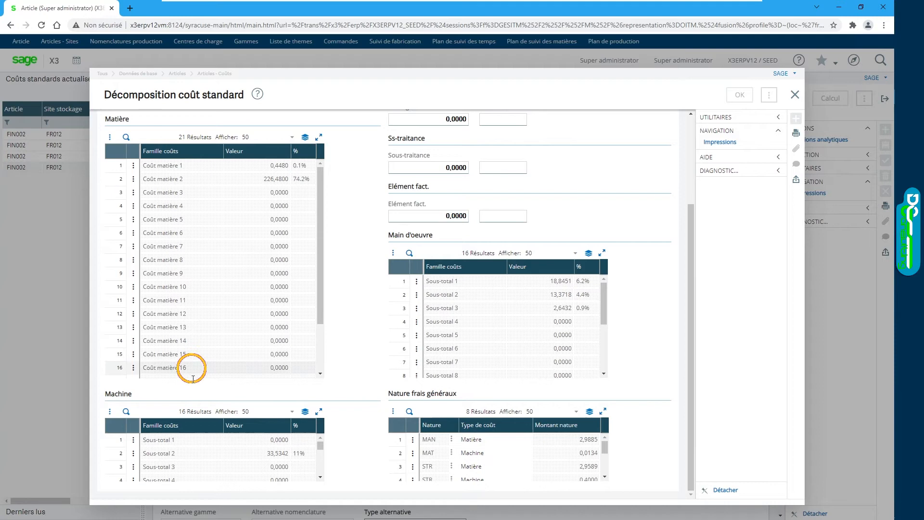
scroll(350, 313, up, 1)
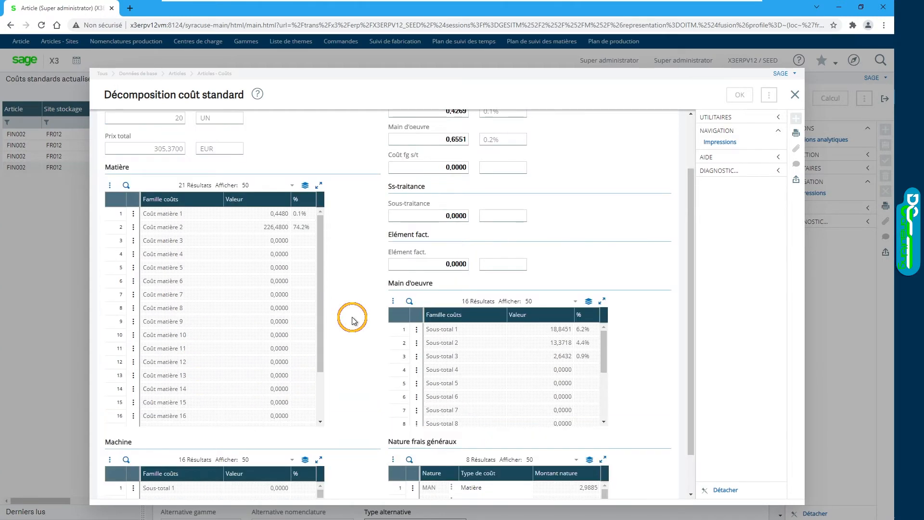
scroll(352, 319, up, 2)
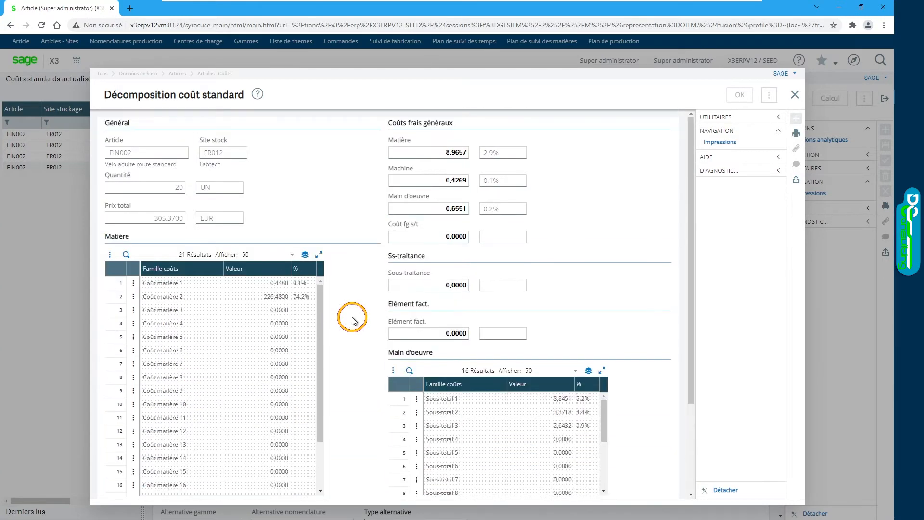
Step: Close the standard cost decomposition and leave the updated standard costs and article-site records to return to article FIN002
click(795, 95)
click(886, 100)
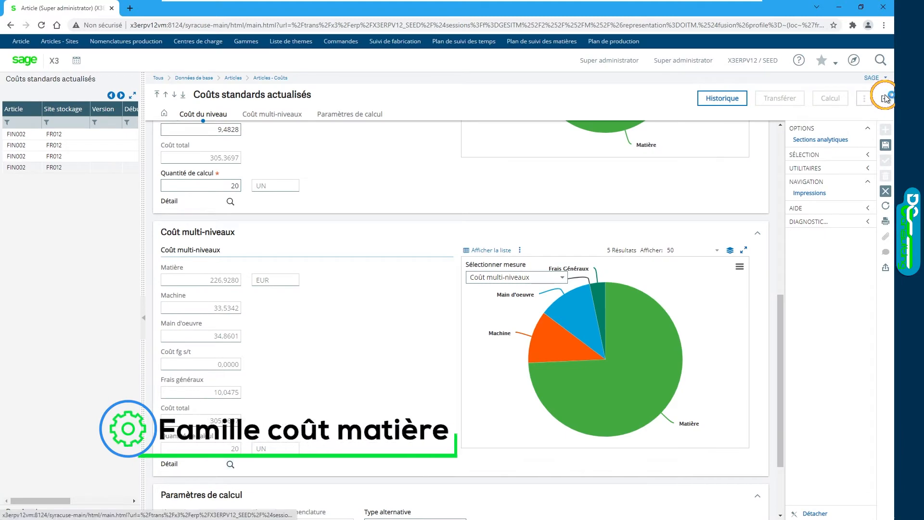
click(506, 180)
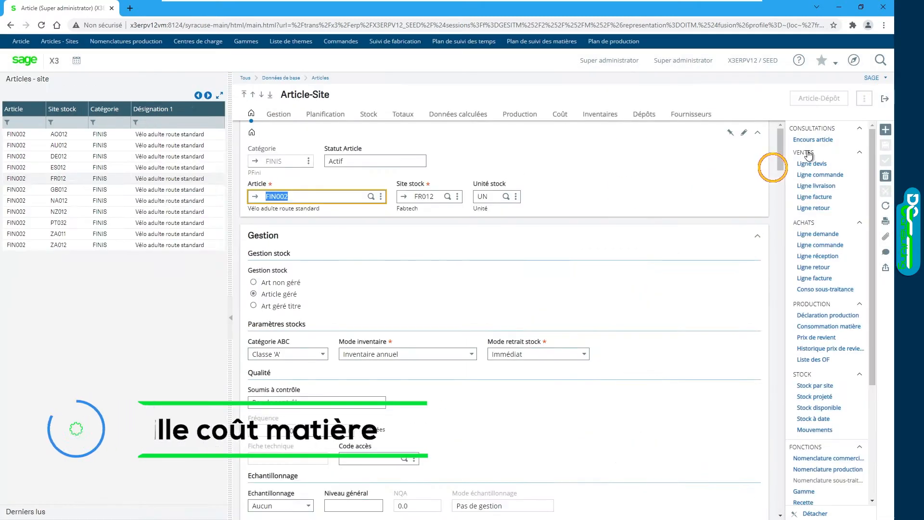
click(886, 100)
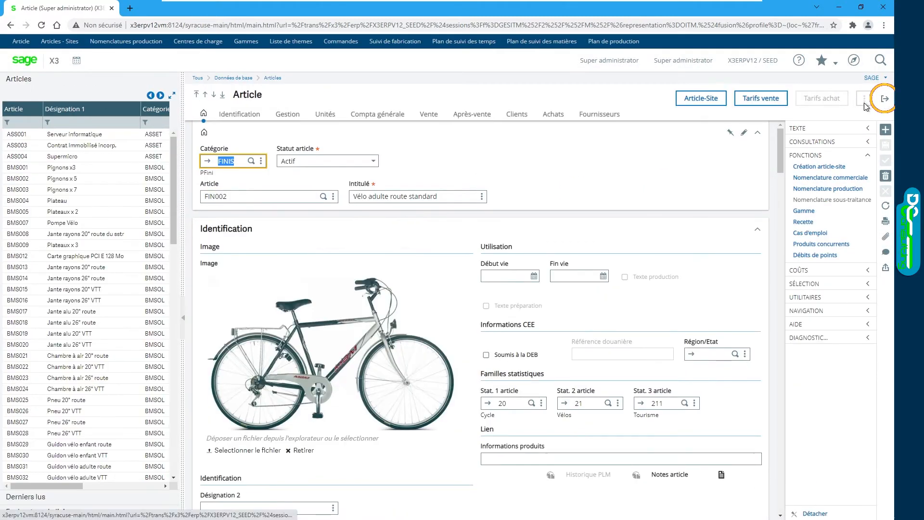
Step: Examine the Coûts Famille options available in the Gestion section of article FIN002
click(283, 118)
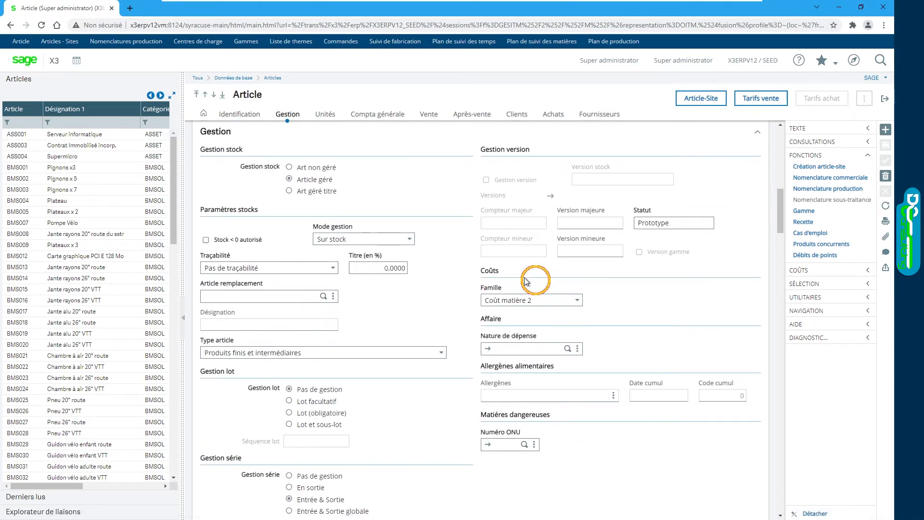
click(580, 300)
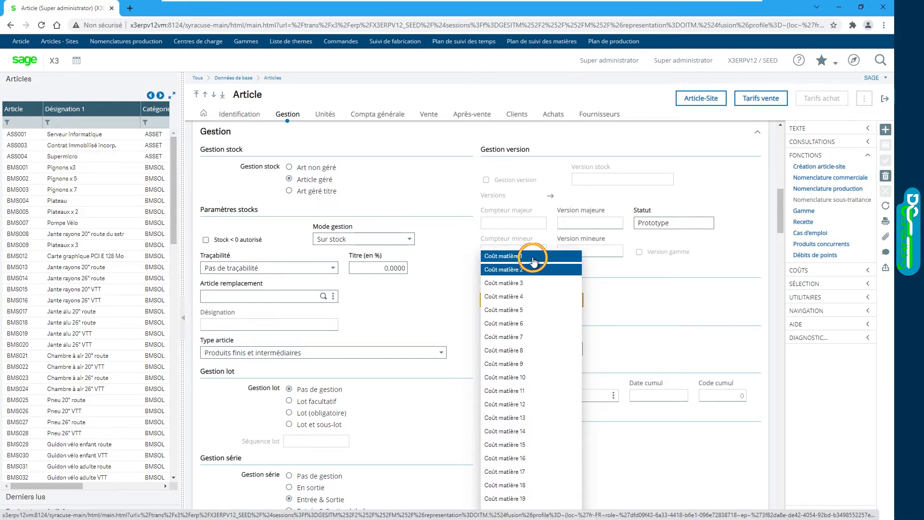
click(546, 268)
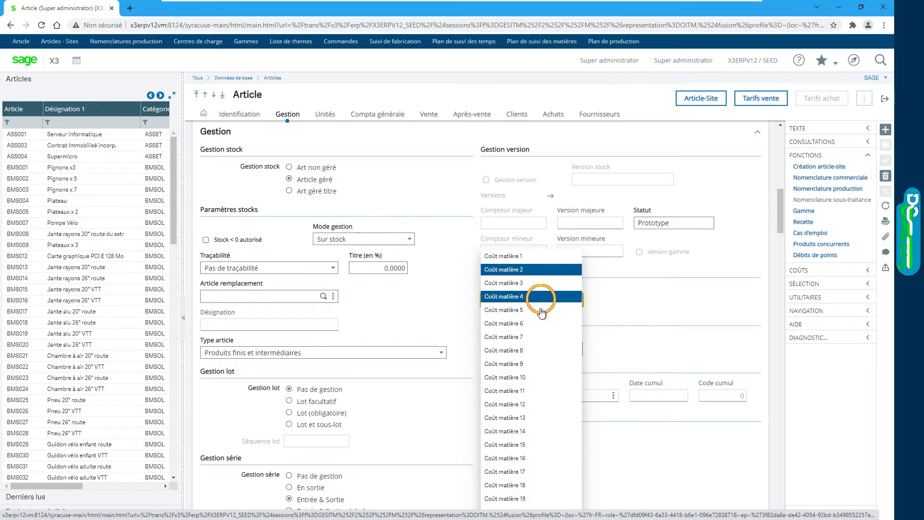
click(576, 300)
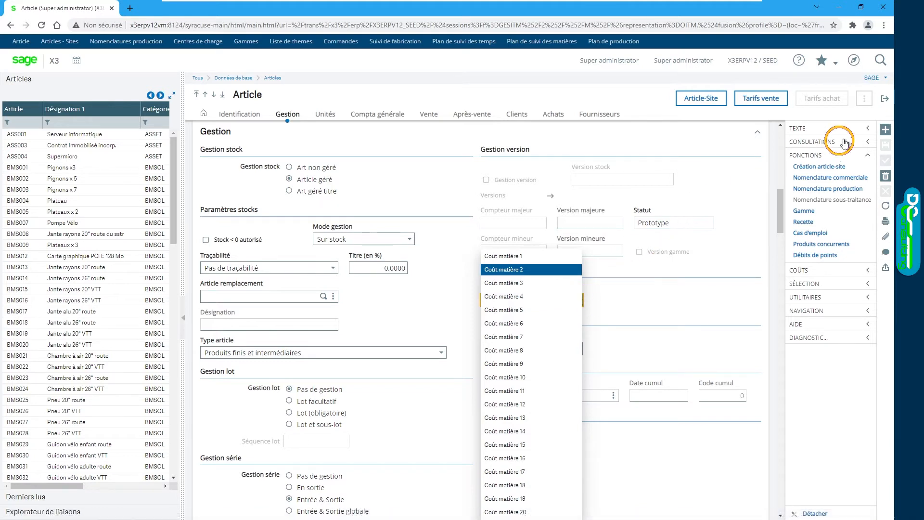
Step: Open the Postes de charge function from the production centres in Production's technical data
click(855, 60)
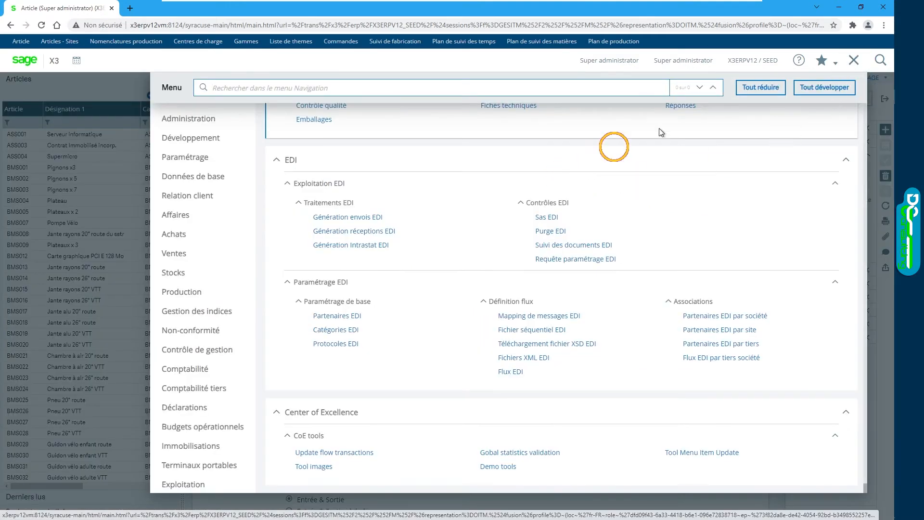
click(311, 235)
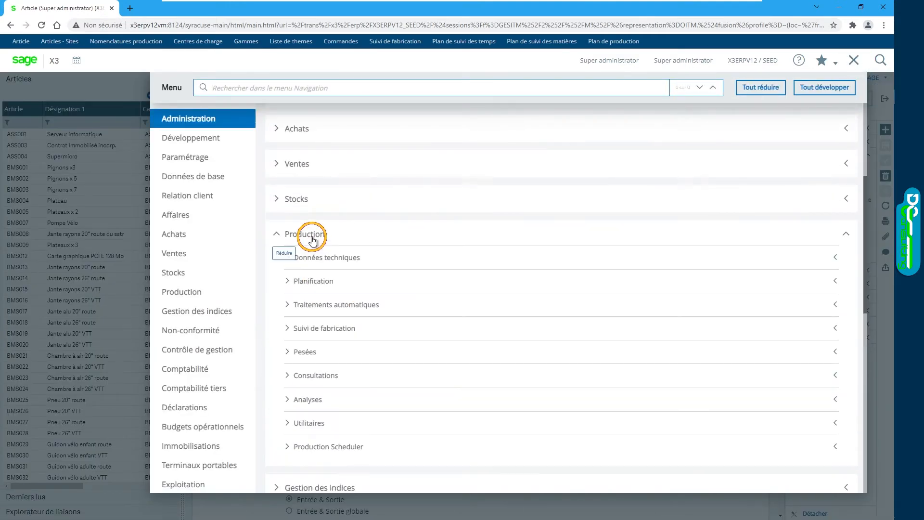
click(328, 258)
click(337, 276)
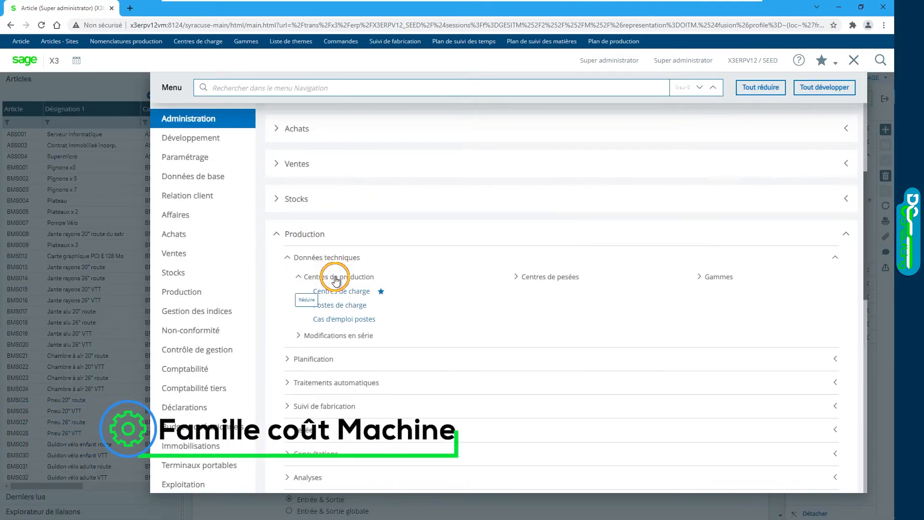
click(346, 305)
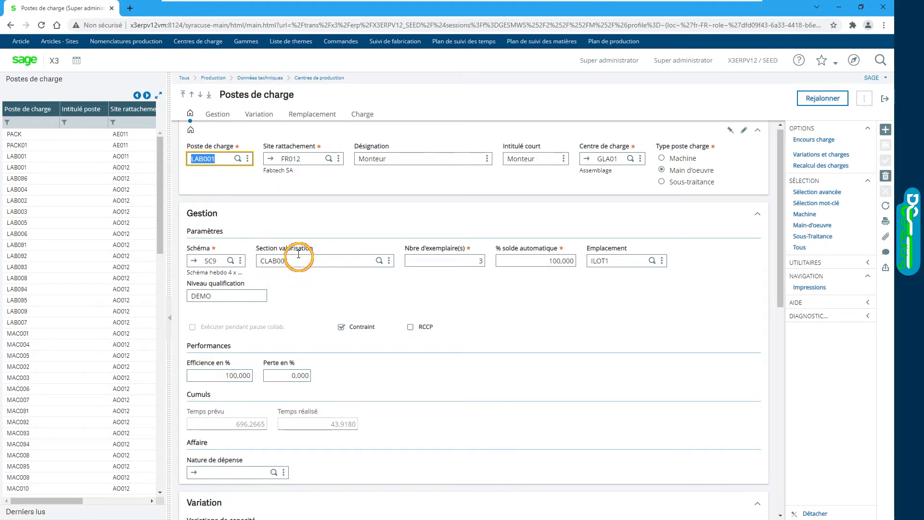
Step: Open valuation section CLAB001 from work station LAB001 and examine its Famille coût options and standard, updated, budget and simulated rates
click(385, 261)
click(389, 262)
click(376, 276)
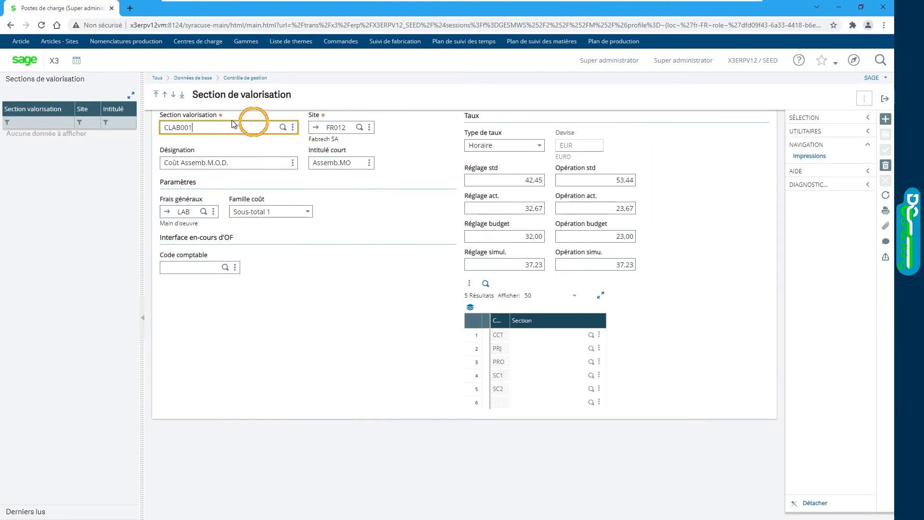
click(308, 212)
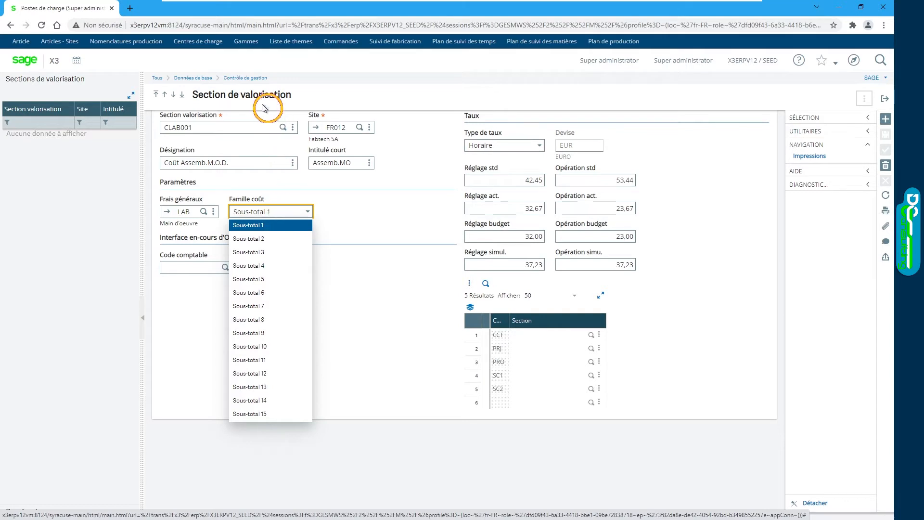
click(353, 214)
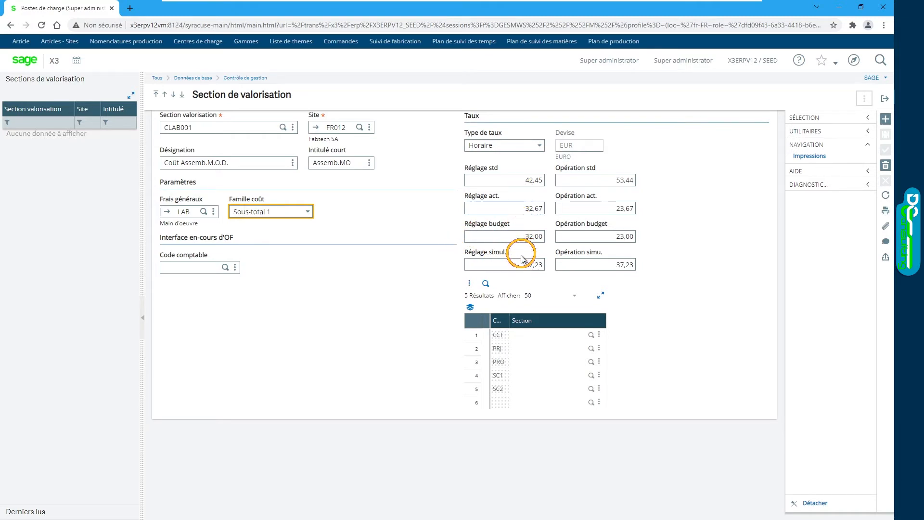
click(524, 237)
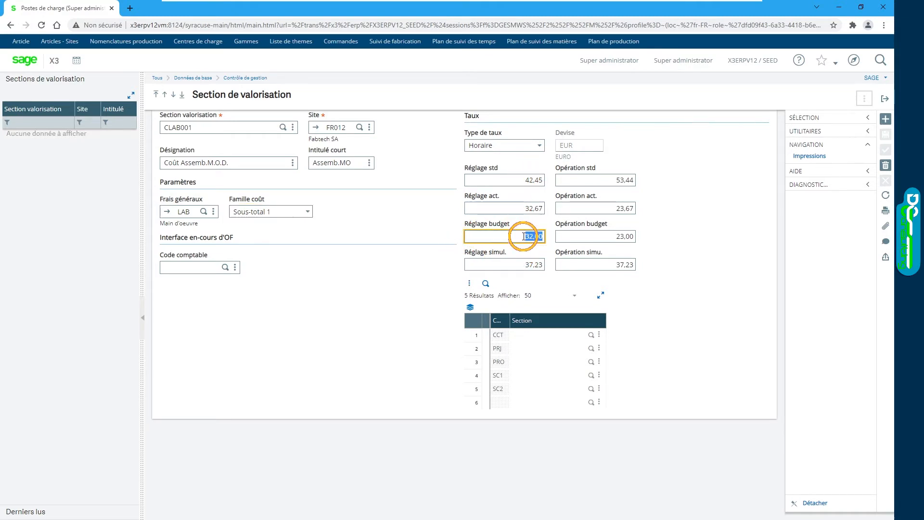
Step: Return to article FIN002 and open its updated standard costs (Coût standard actualisé) for site FR012
click(885, 99)
click(885, 98)
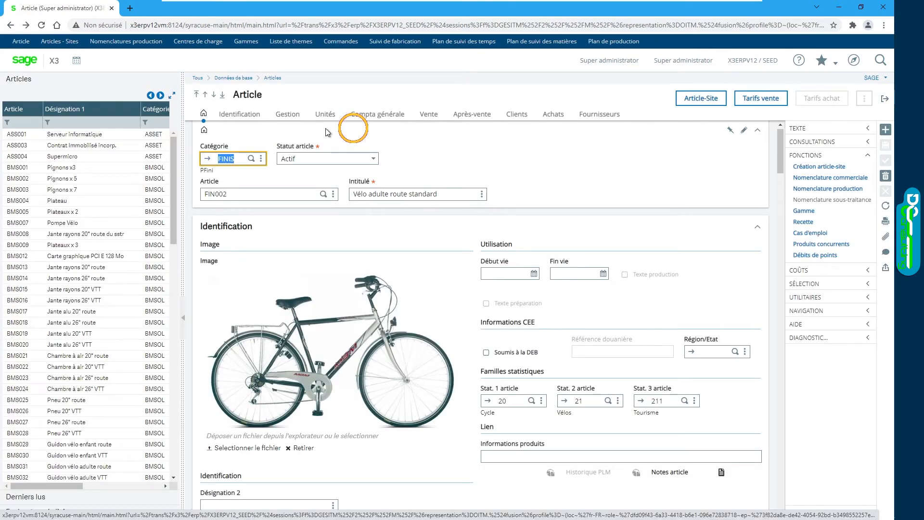
click(808, 271)
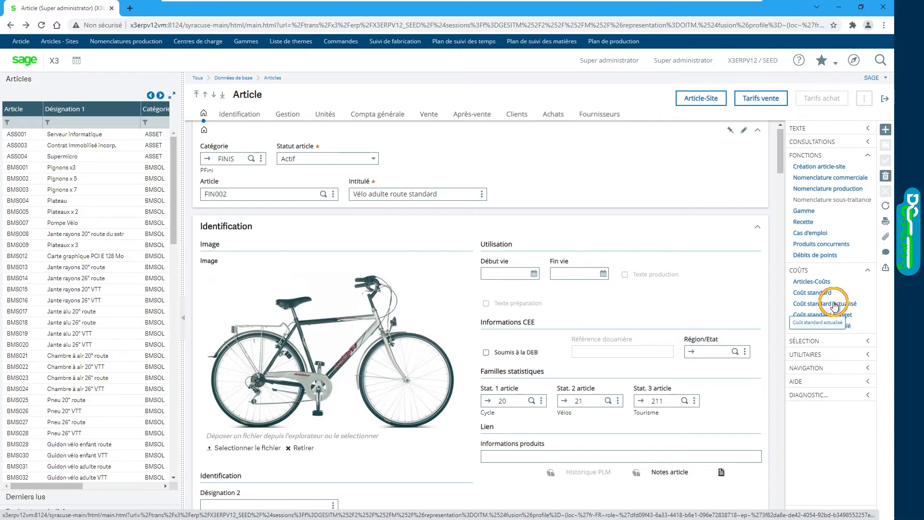
click(715, 101)
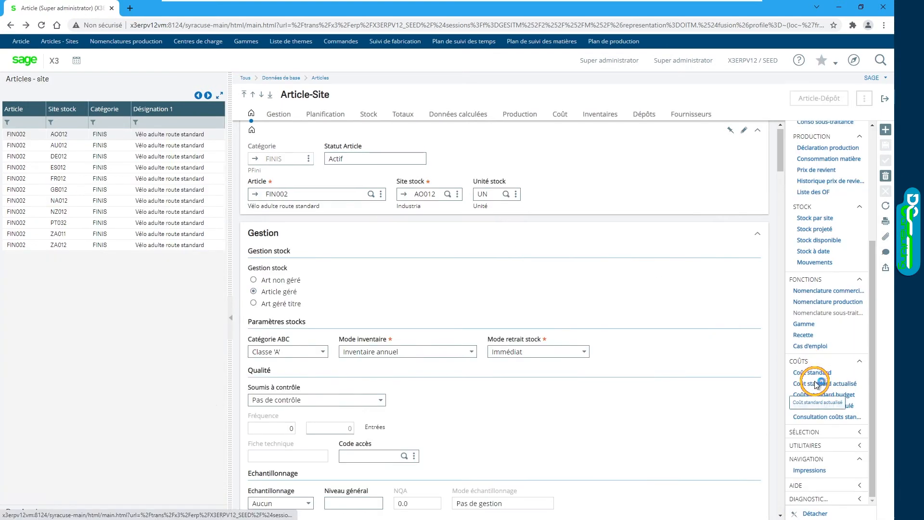
click(817, 383)
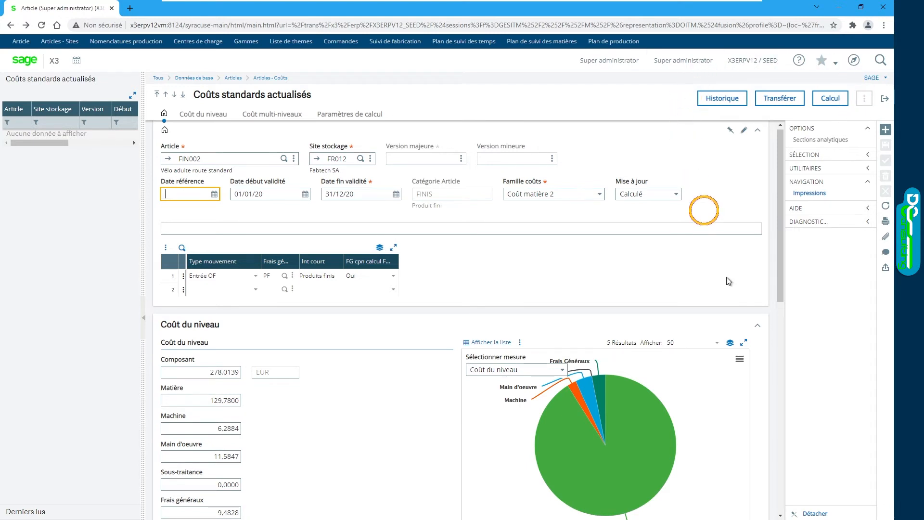
Step: Open the cost history (Historique) and examine its totals by validity period, monthly cost table and cost evolution chart
click(715, 99)
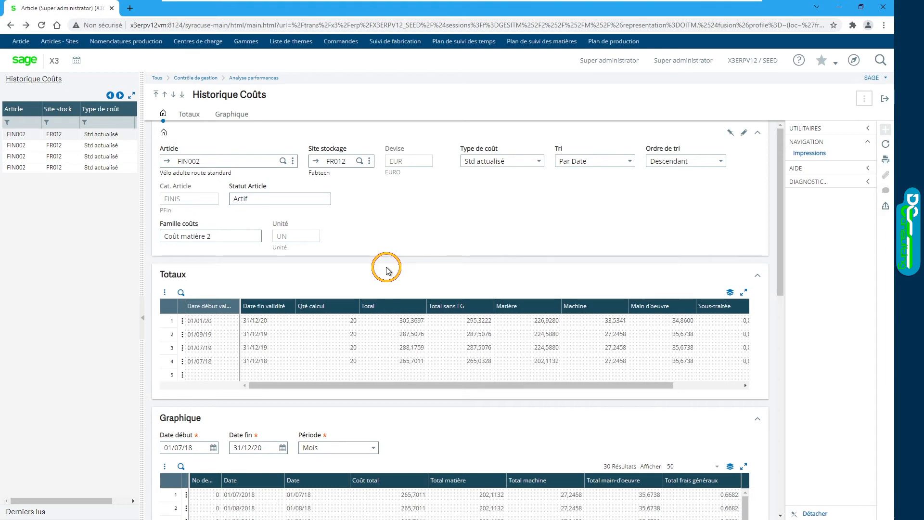
scroll(259, 268, down, 1)
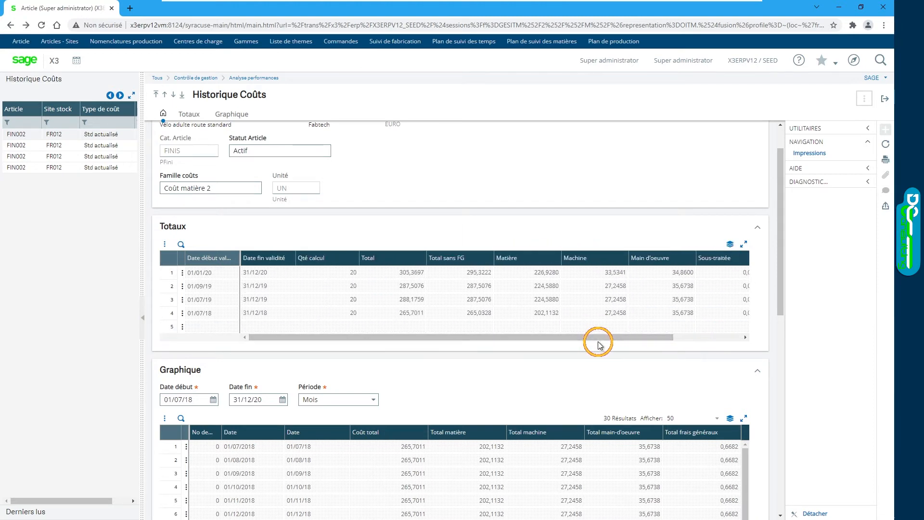
scroll(597, 343, down, 2)
scroll(768, 293, down, 8)
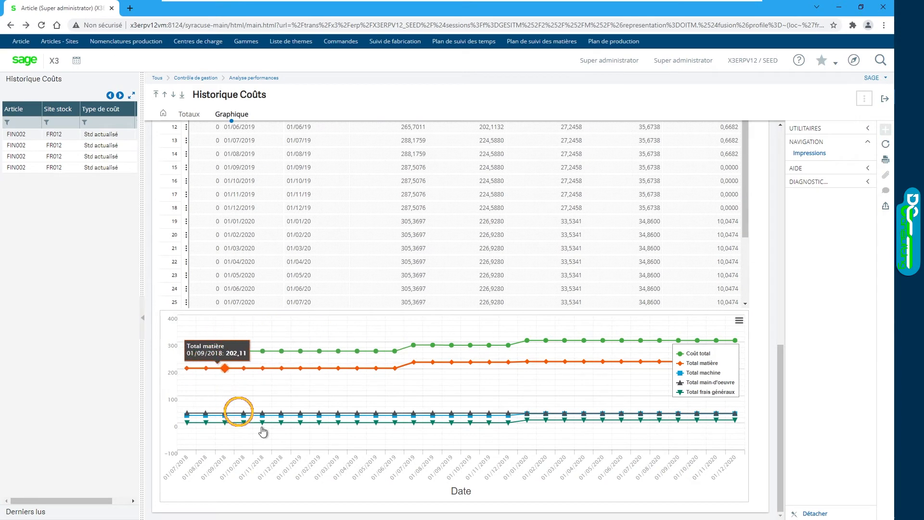
drag(780, 391, 774, 309)
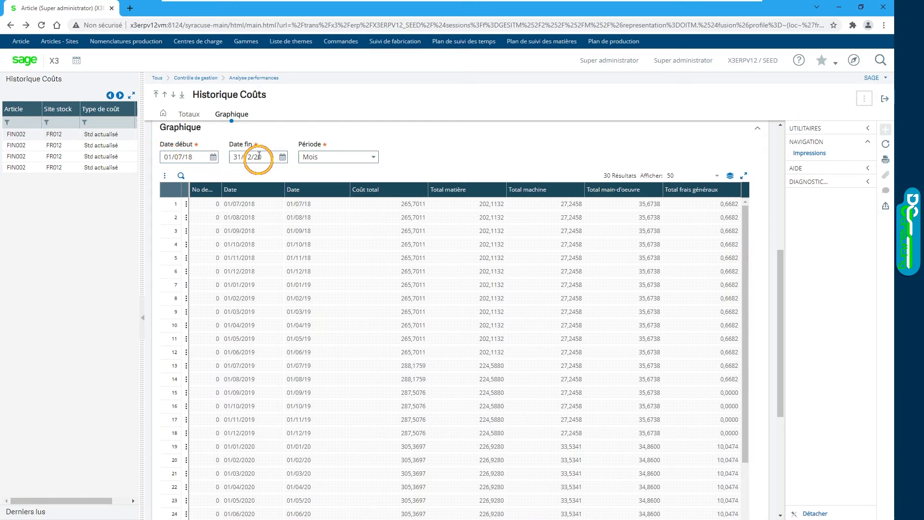
Step: Display the cost evolution by Trimestre and hide the Total matière and Total main-d'oeuvre curves in the chart
click(374, 157)
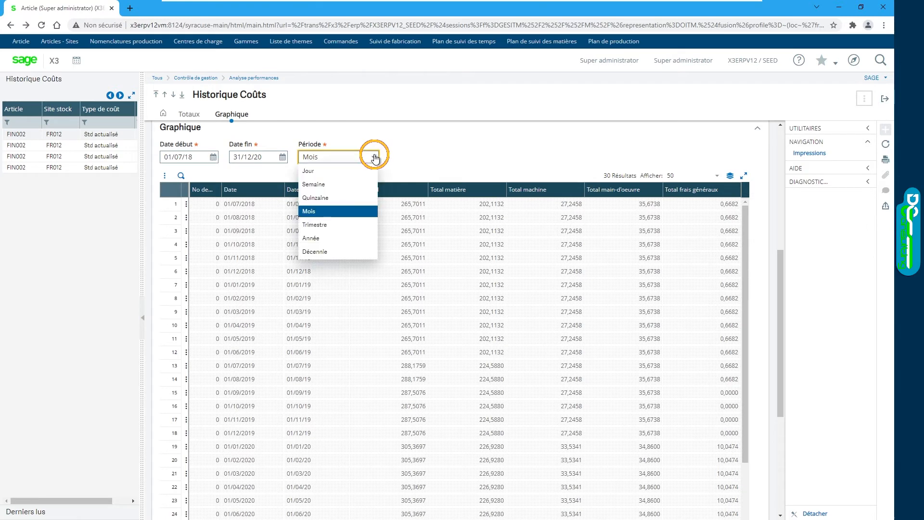
click(338, 226)
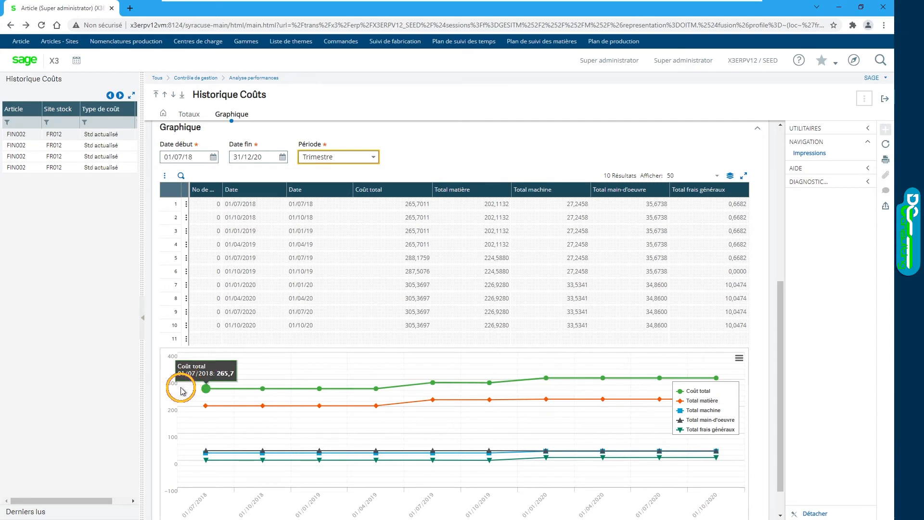
click(683, 403)
click(699, 420)
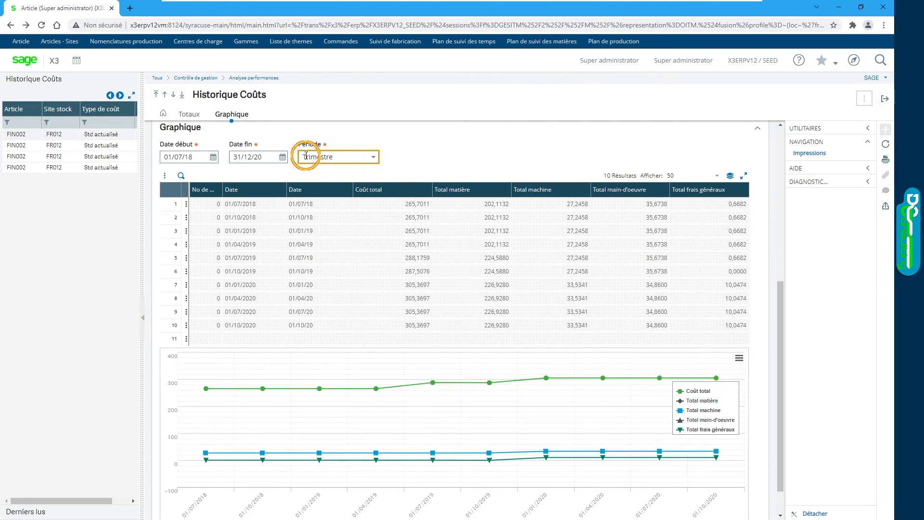
Step: View the cost history by Année, restore the period to Mois, and return to the updated standard costs of FIN002
click(375, 158)
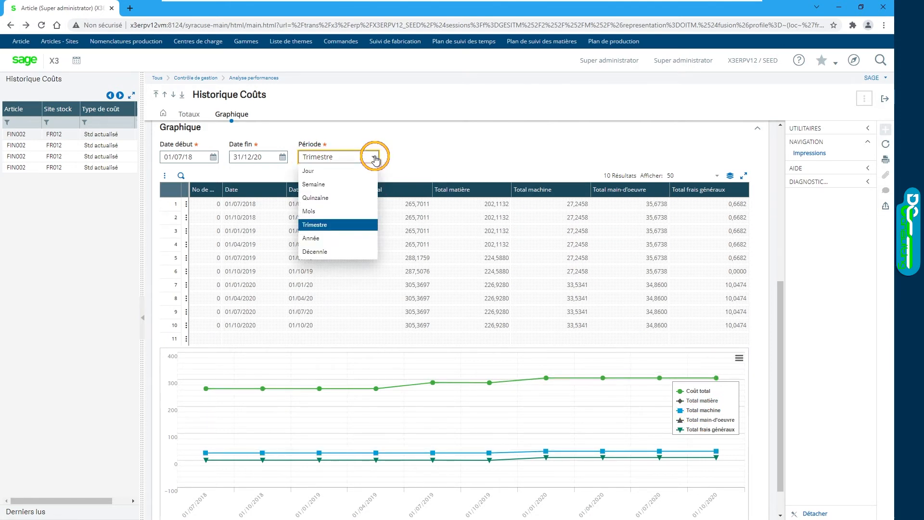
click(345, 235)
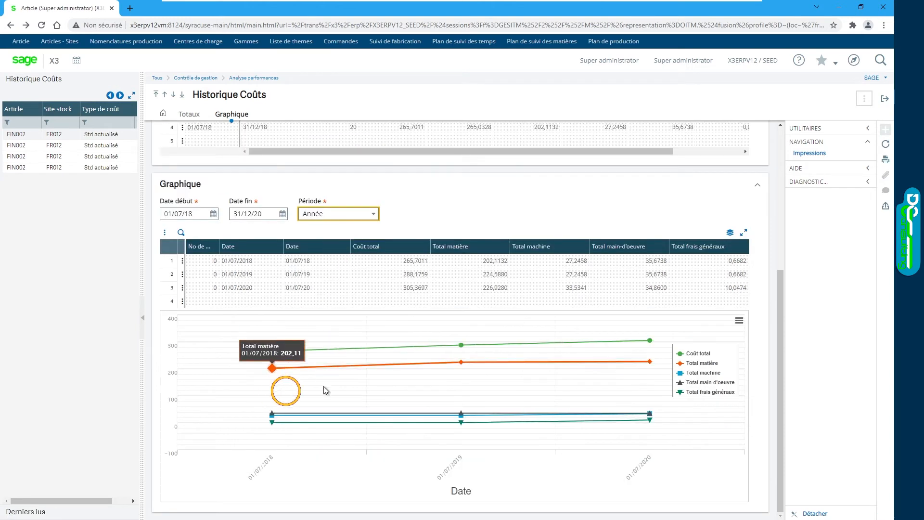
click(374, 215)
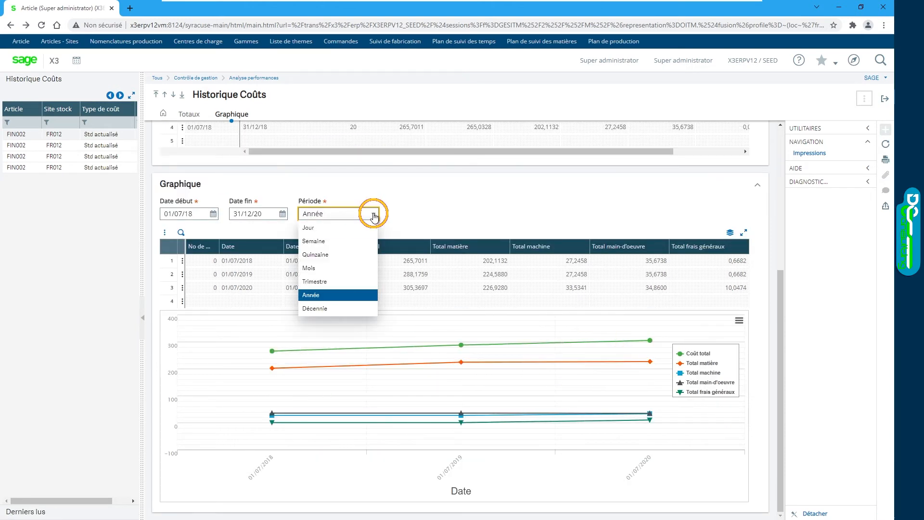
click(315, 268)
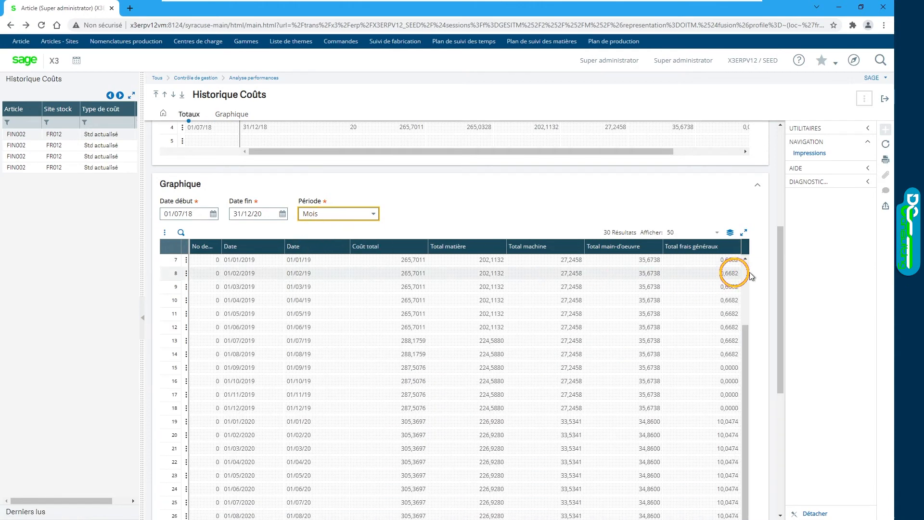
scroll(770, 279, down, 1)
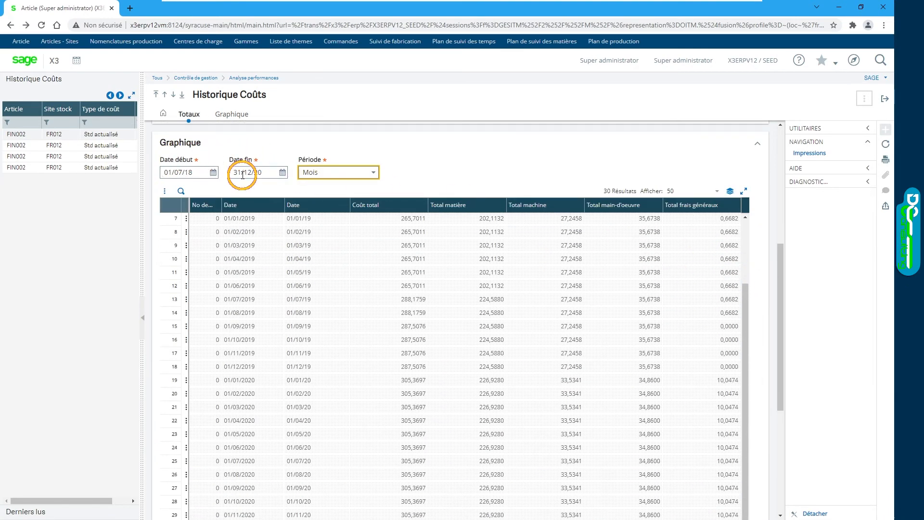
scroll(712, 175, up, 6)
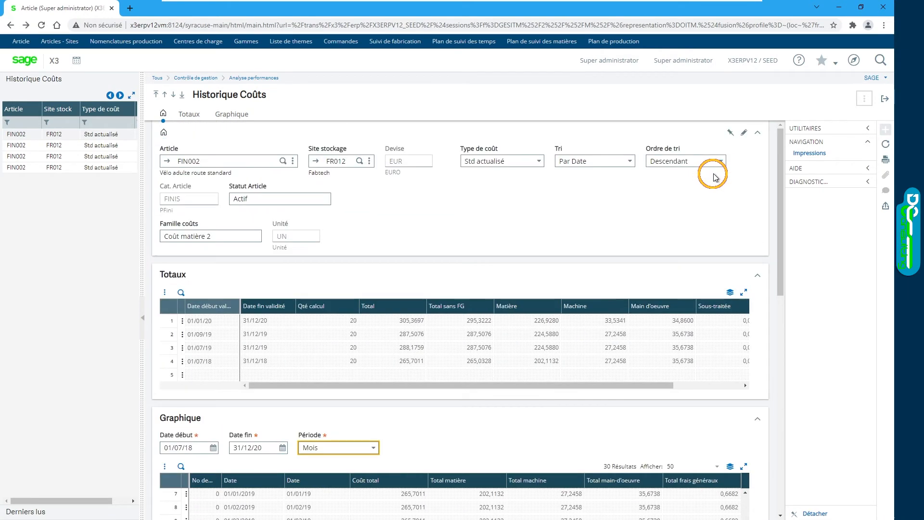
click(885, 98)
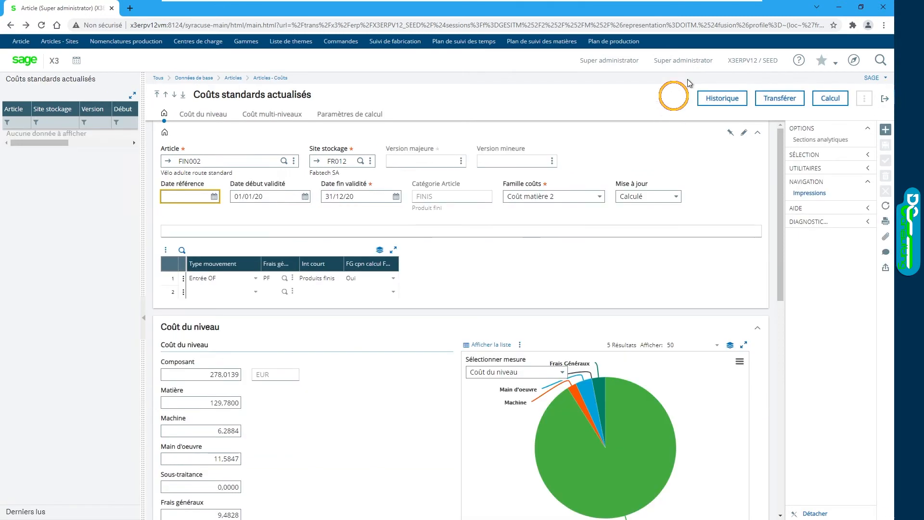
Step: Set up a cost transfer for FIN002 from Standard costs of exercice 1 to Simulé costs, and close the transfer window
click(774, 104)
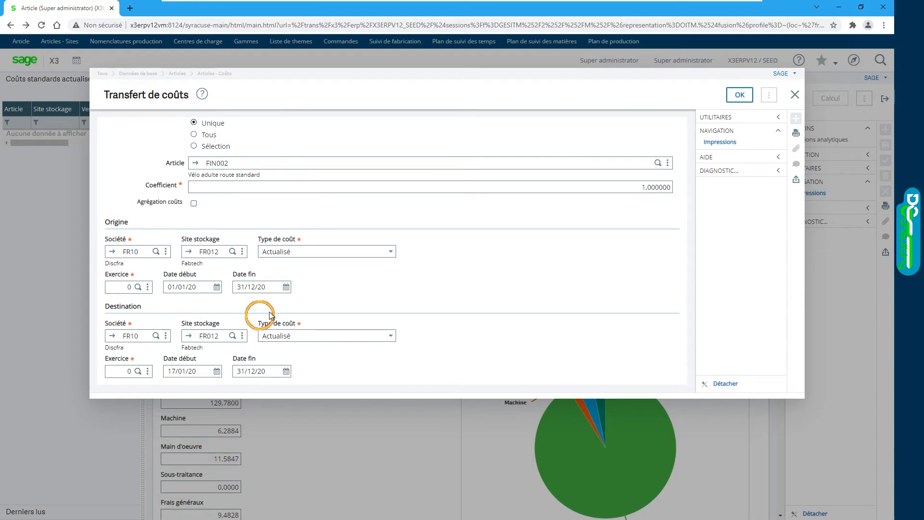
click(389, 251)
click(373, 263)
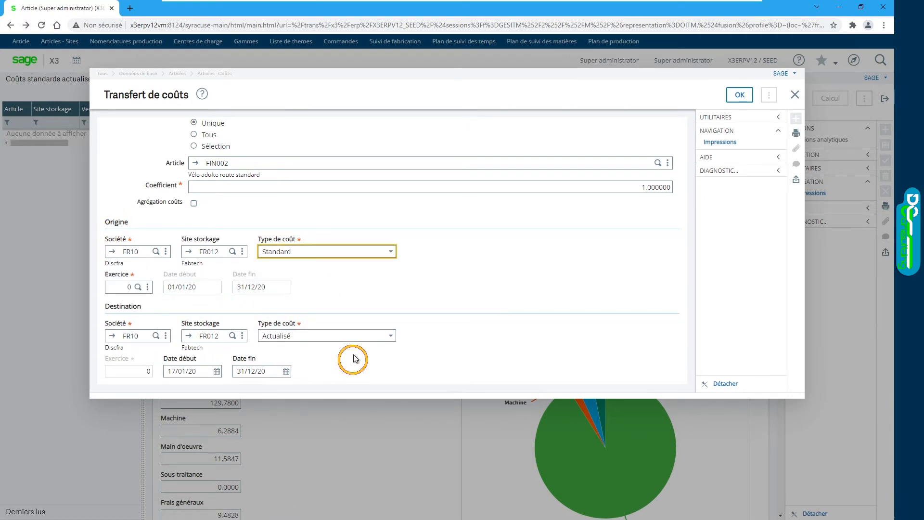
click(390, 343)
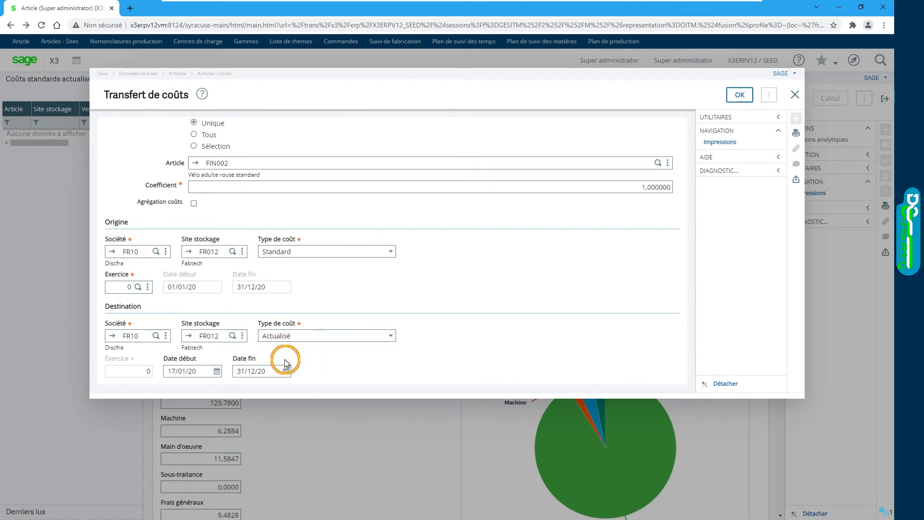
click(303, 384)
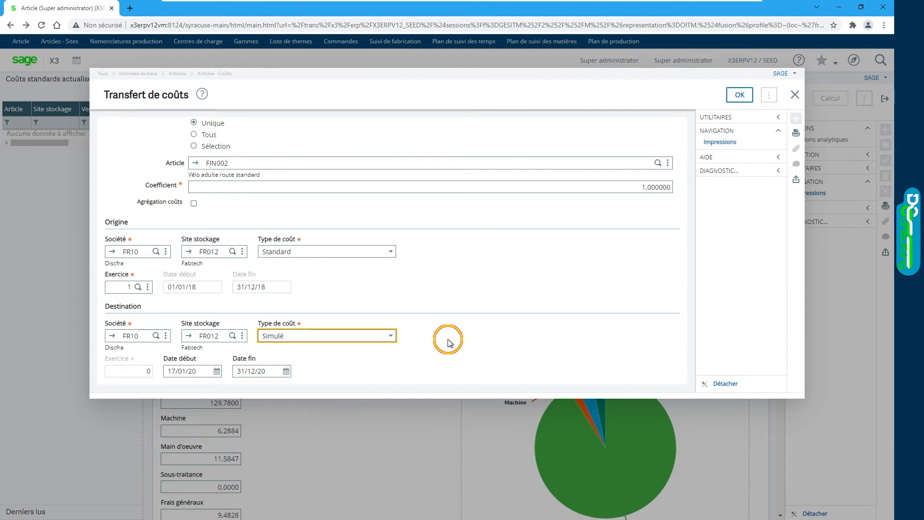
click(739, 95)
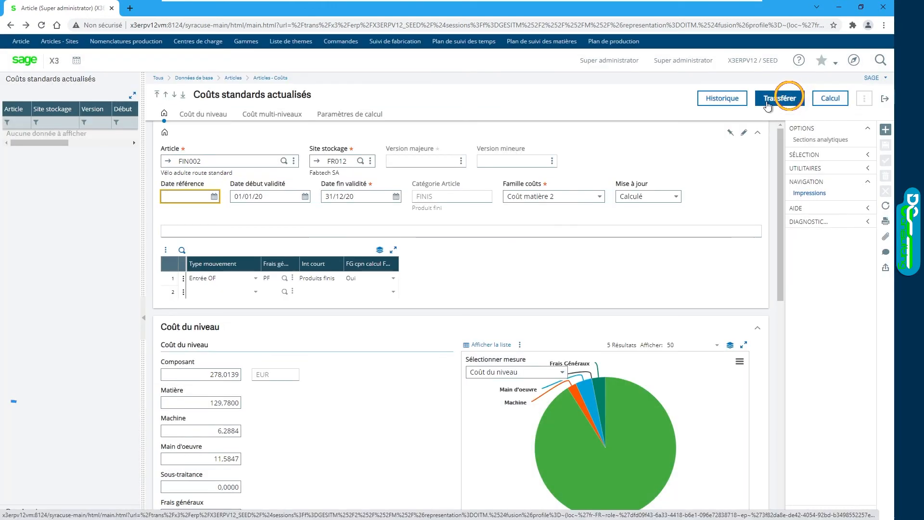
Step: Open the cost calculation for FIN002 and set its validity from 17/01/20 to 31/12/20
click(830, 99)
click(828, 100)
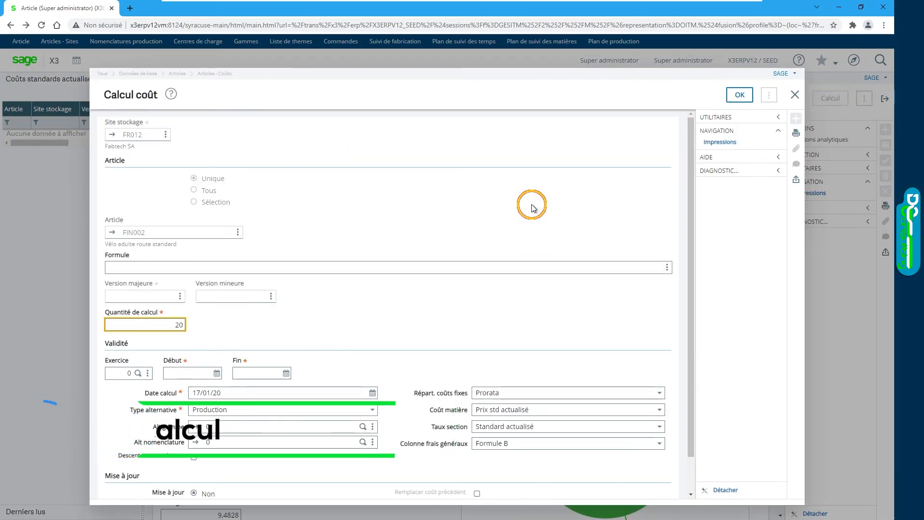
scroll(418, 239, down, 1)
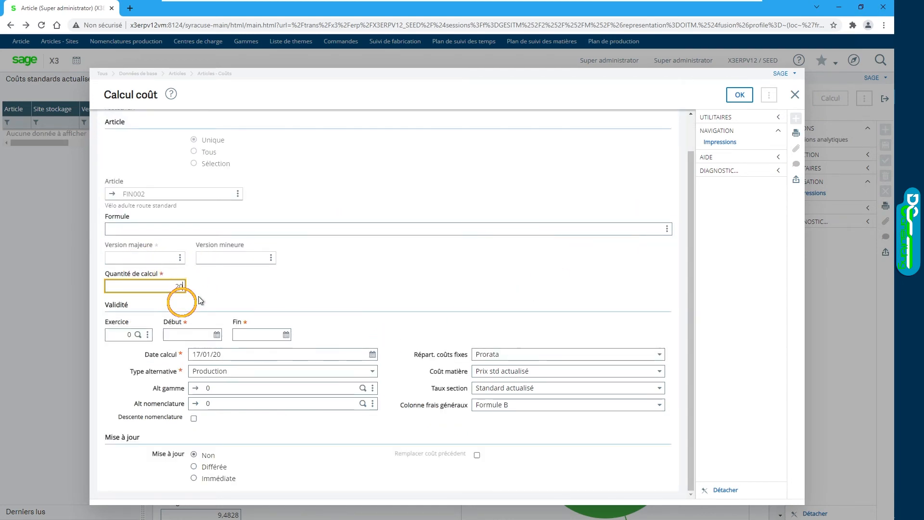
click(246, 393)
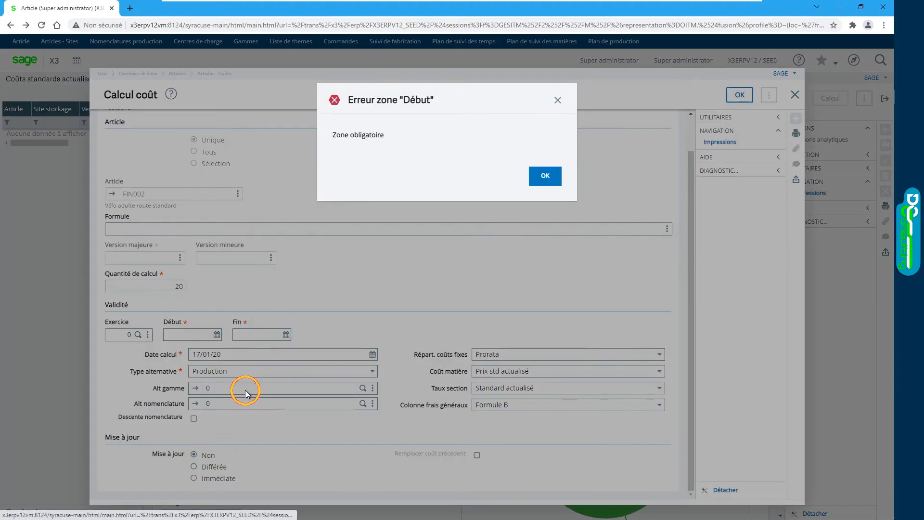
click(539, 177)
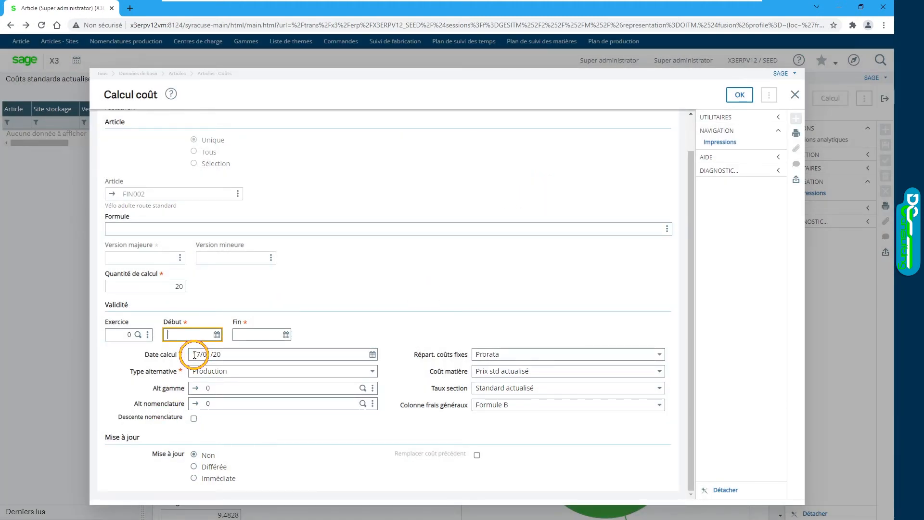
text(17/01/20)
key(Tab)
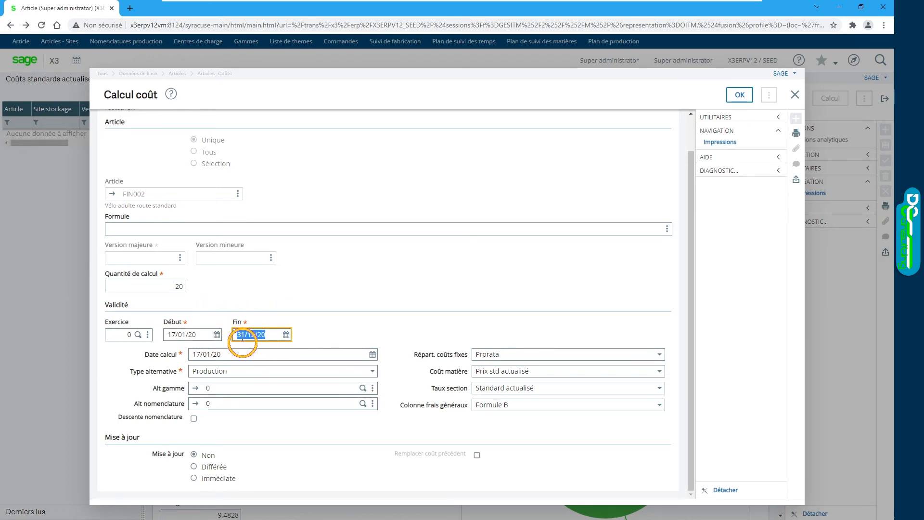
key(Tab)
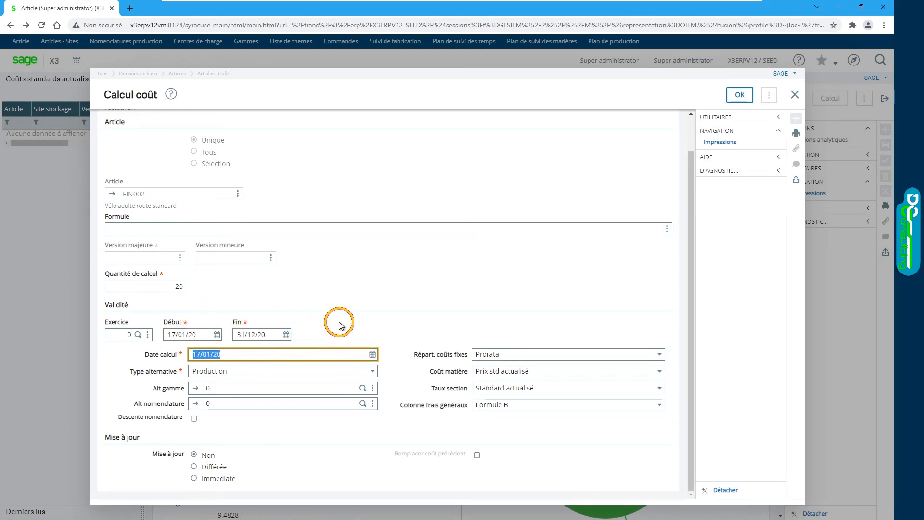
Step: Set Alt gamme and Alt nomenclature to 40, enable Descente nomenclature and choose the Immédiate update
key(Tab)
key(Tab)
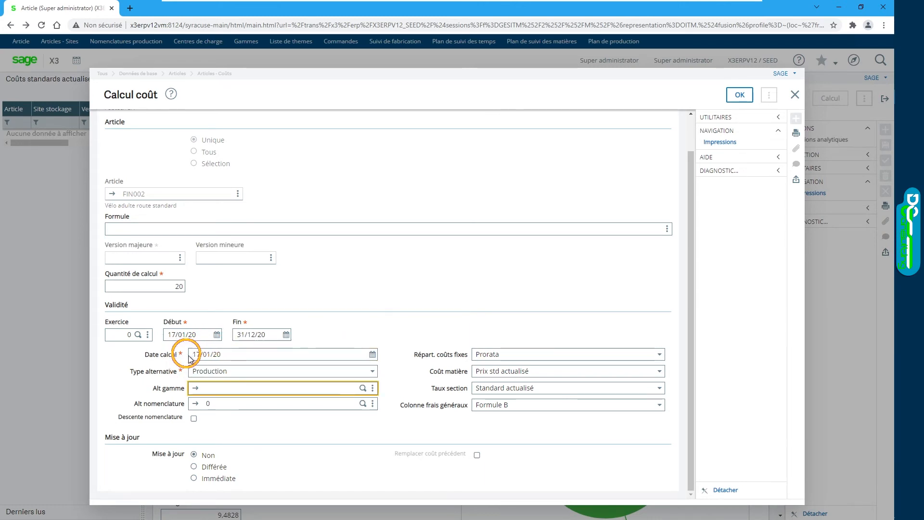
click(233, 355)
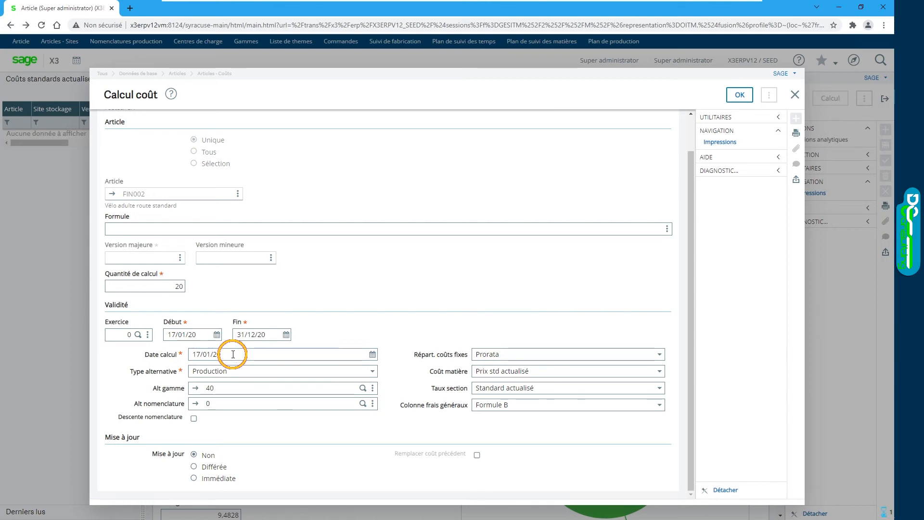
text(0)
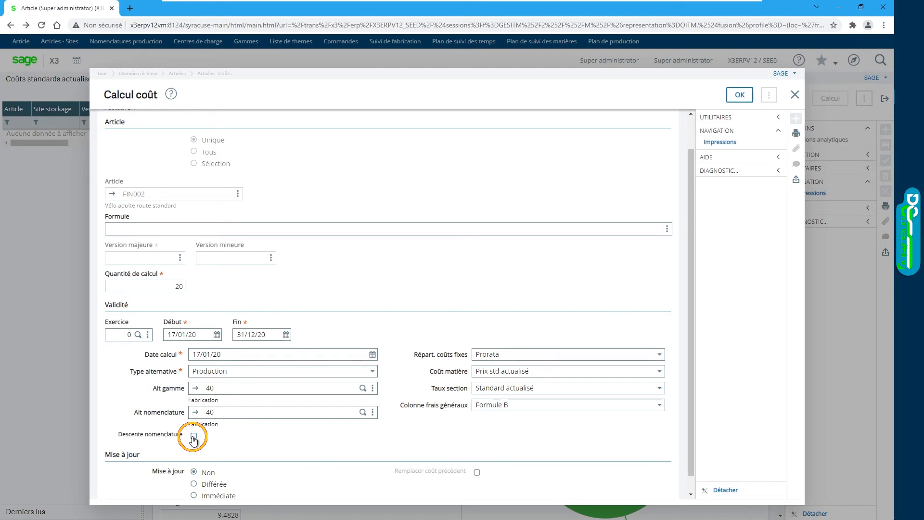
scroll(250, 429, down, 1)
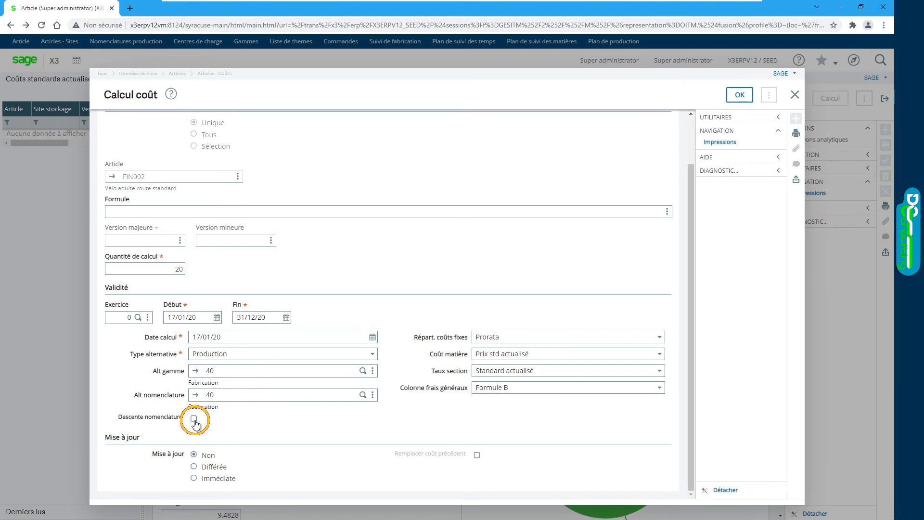
click(194, 478)
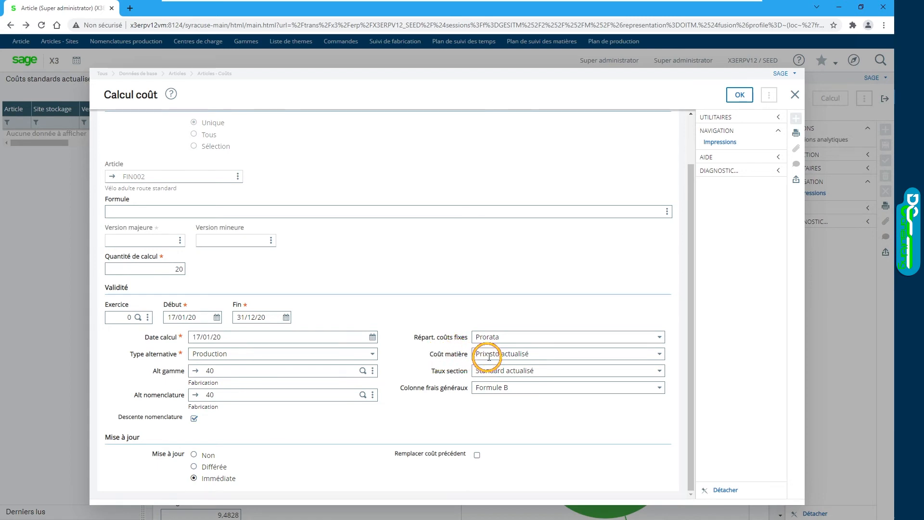
Step: Set Coût matière to Prix moyen pondéré and Colonne frais généraux to Formule A for the cost calculation
click(660, 355)
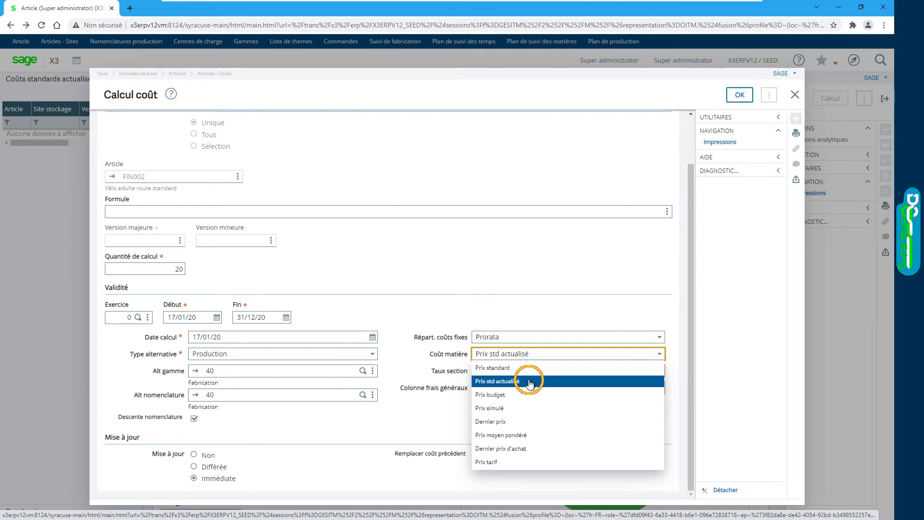
click(552, 437)
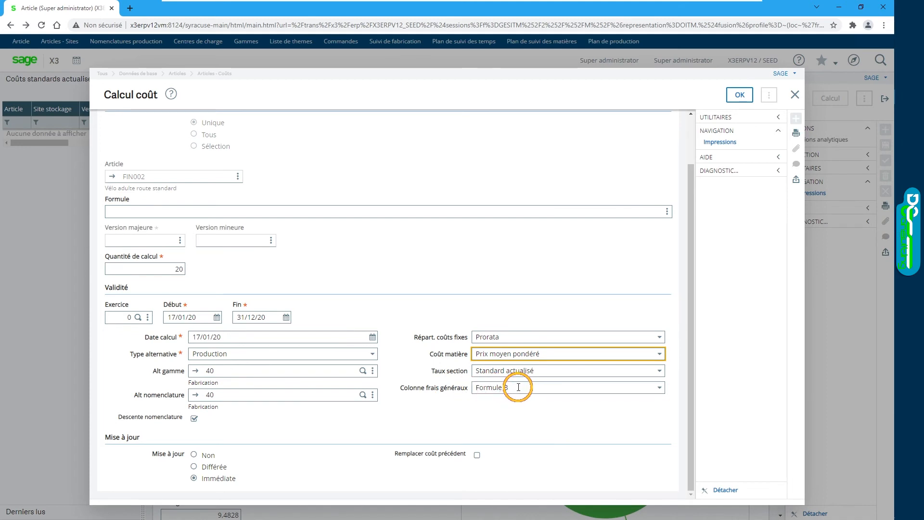
click(661, 389)
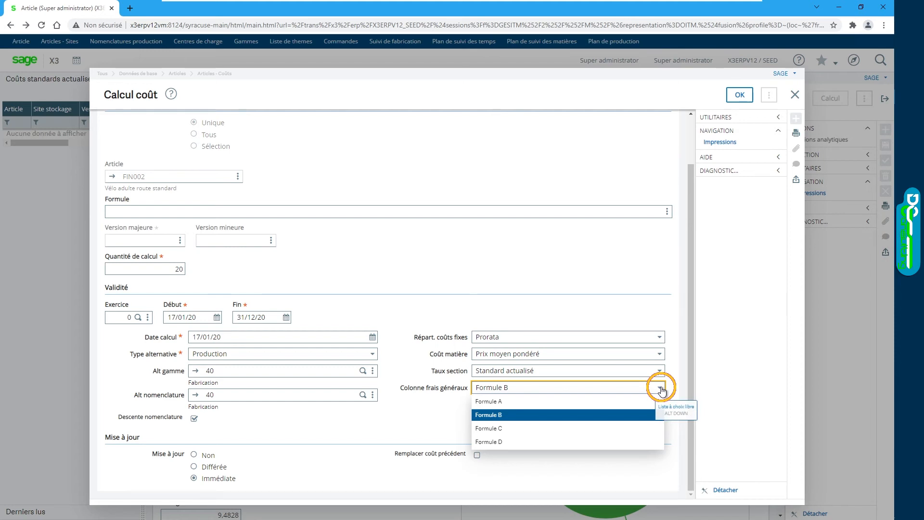
click(523, 403)
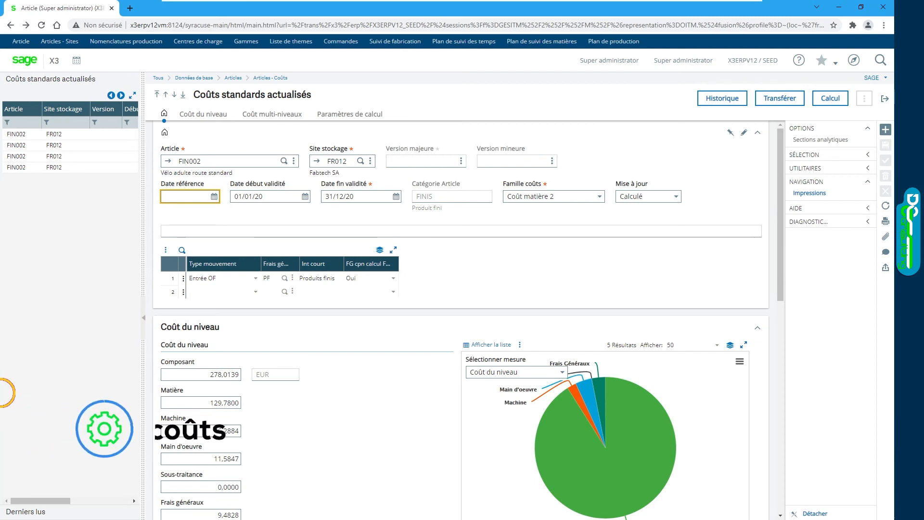
Step: Open the Comparaison des coûts function from the performance analyses (Analyse performances) in Contrôle de gestion
click(854, 61)
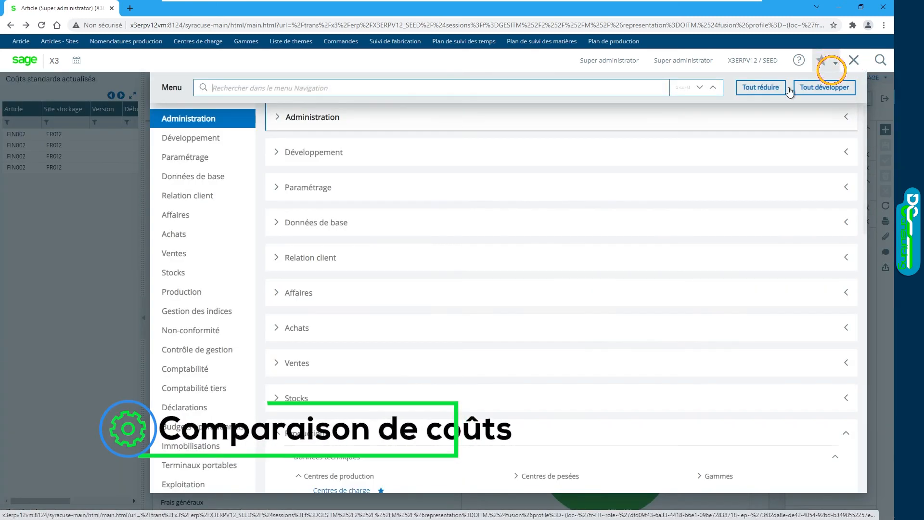
scroll(403, 254, down, 10)
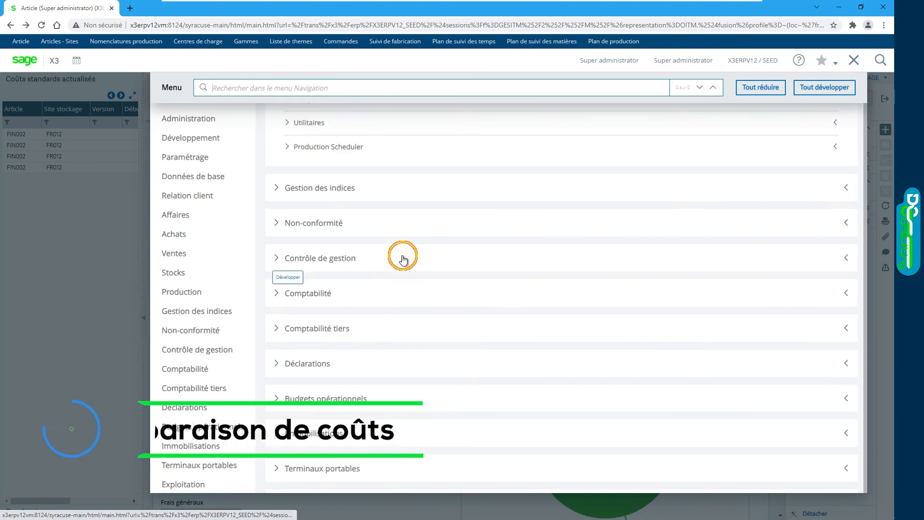
click(313, 260)
click(336, 354)
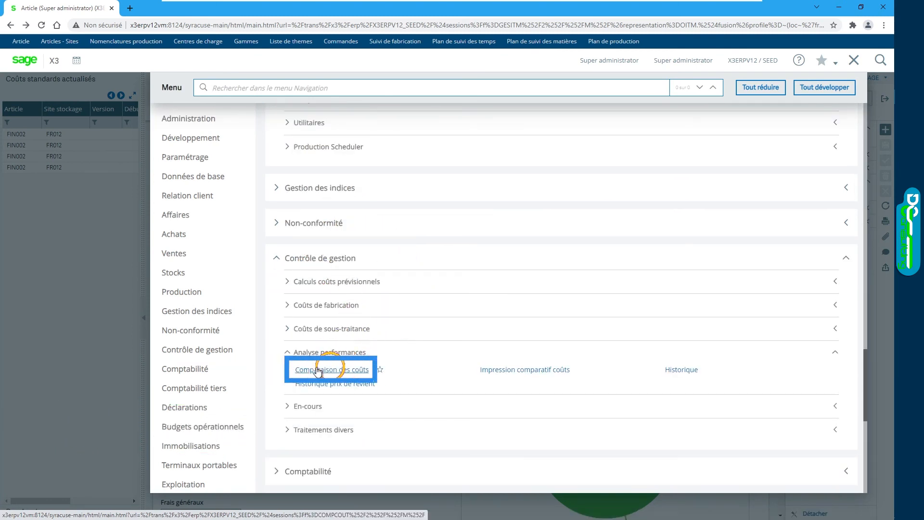
click(345, 370)
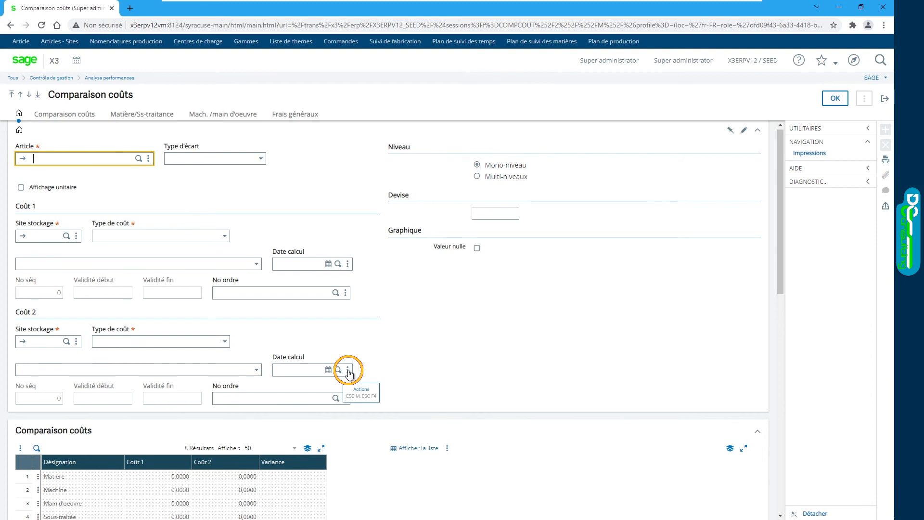
Step: Enter article FIN002 as the article to compare in the cost comparison
text(FIN002)
key(Tab)
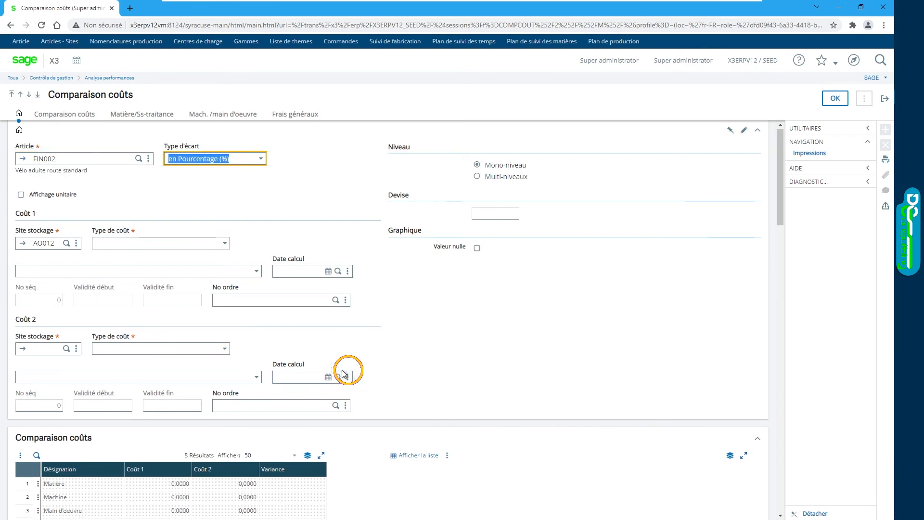
Step: Express the variance as en Pourcentage (%), enable Affichage unitaire and set the comparison level to Multi-niveaux
click(251, 159)
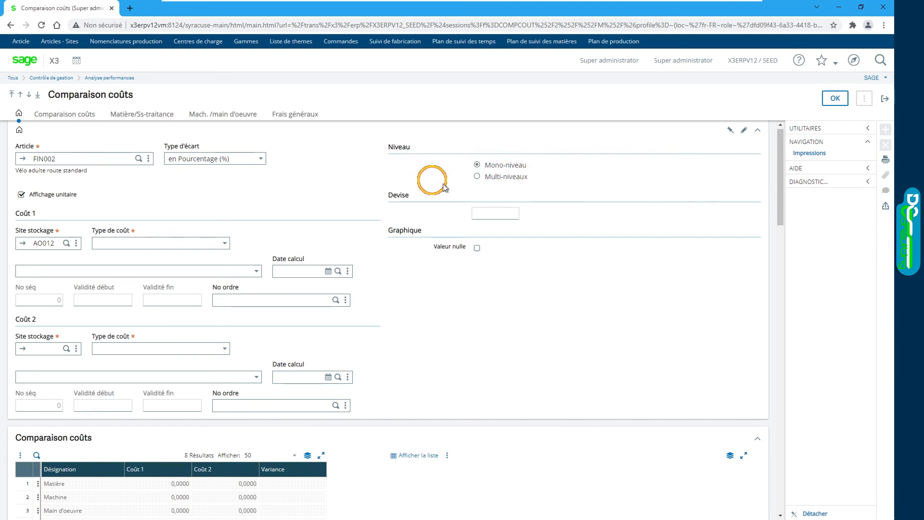
click(477, 177)
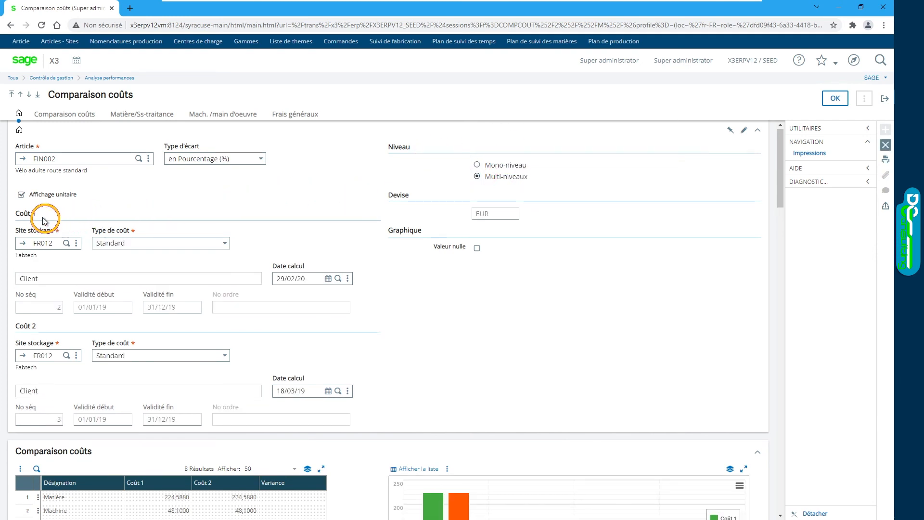
Step: Check the storage sites of Coût 1 and Coût 2 and consult the list of selectable sites, leaving FR012 for both
click(53, 243)
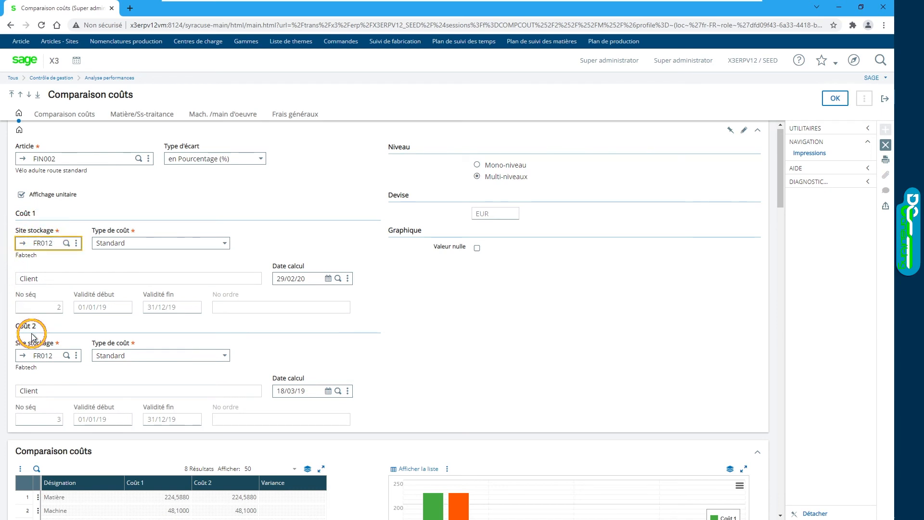
click(66, 355)
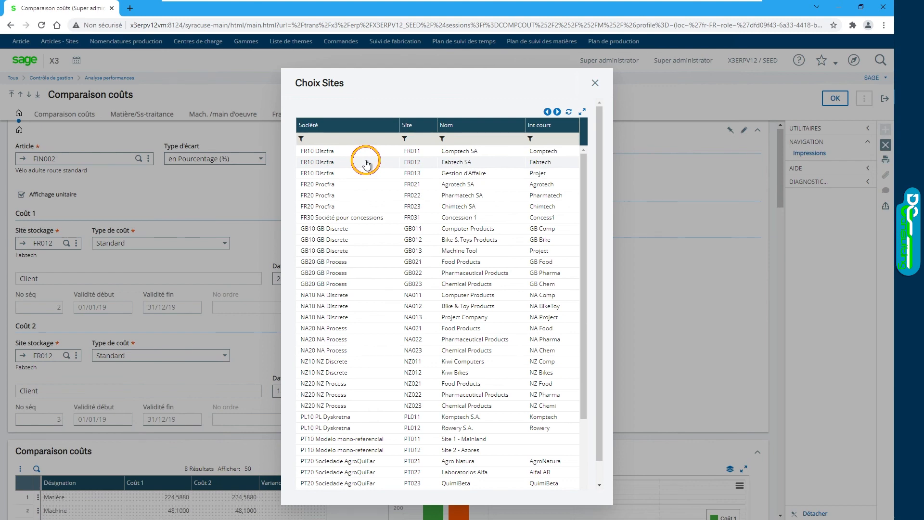
click(595, 83)
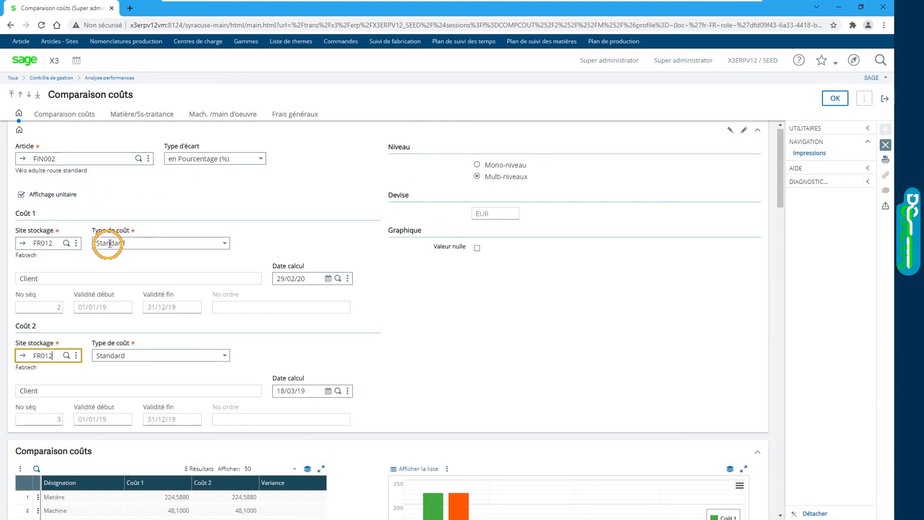
Step: Set Type de coût to Actualisé for both Coût 1 and Coût 2
click(224, 244)
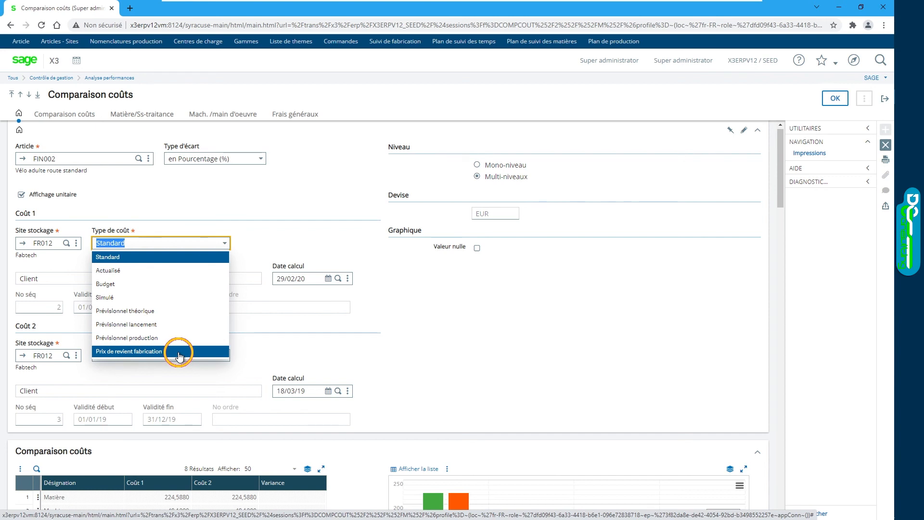
click(117, 270)
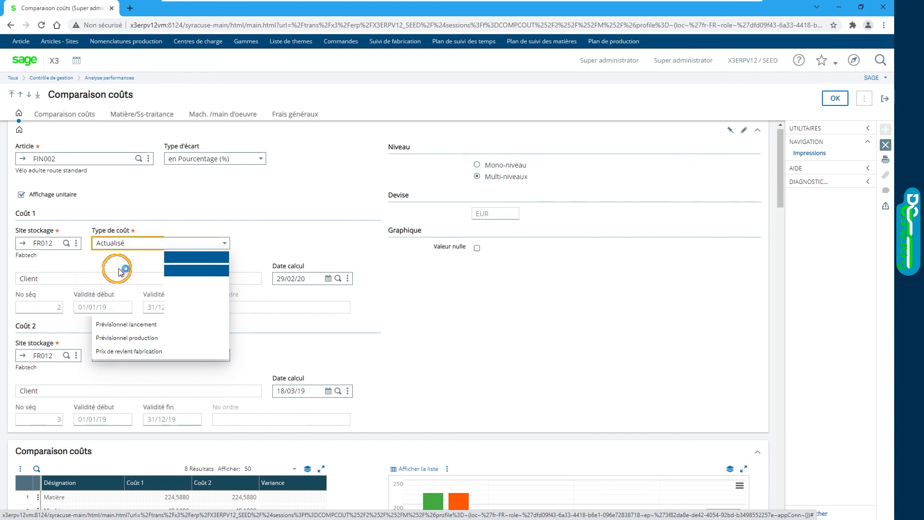
click(227, 359)
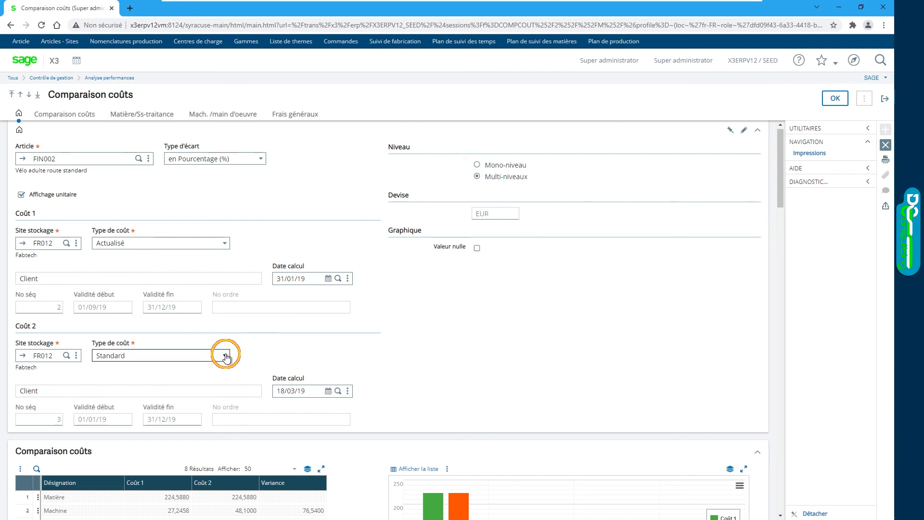
click(225, 354)
click(194, 381)
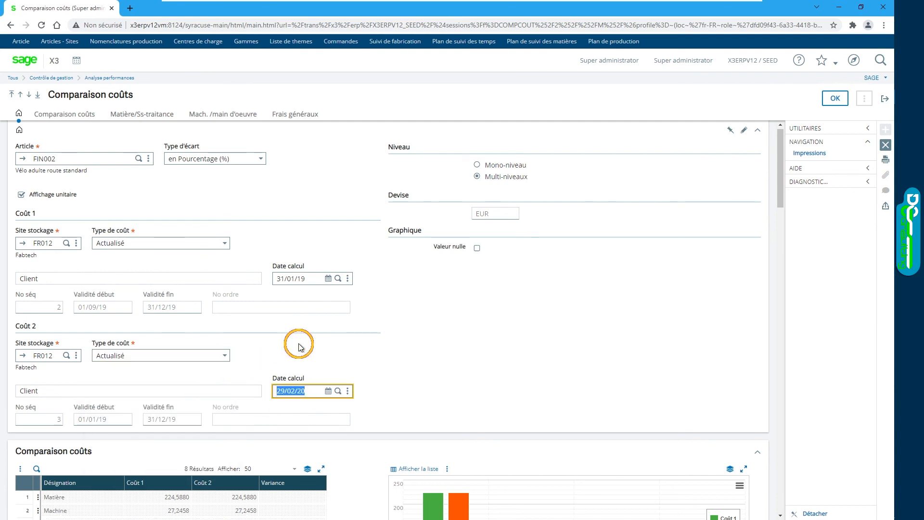
Step: Select for Coût 1 the Actualisé cost calculated on 29/02/20 and valid from 01/07/18 to 31/12/18
click(339, 279)
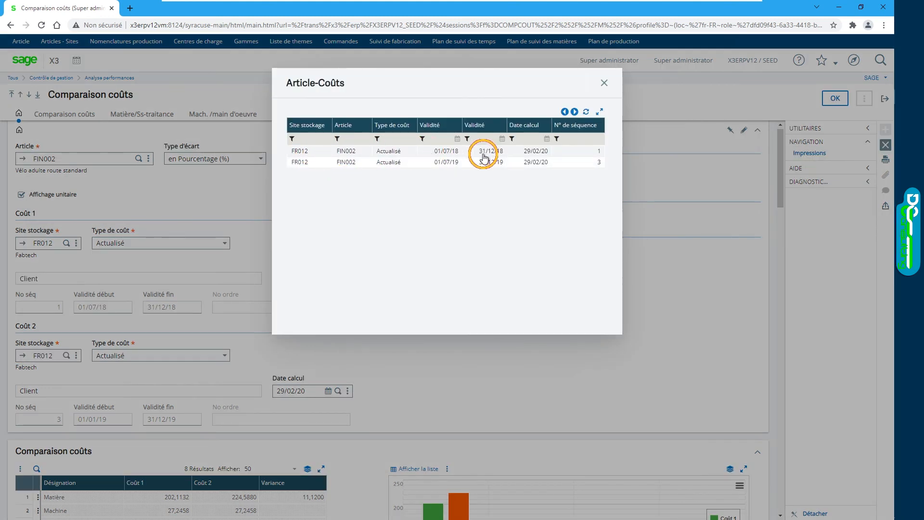
click(485, 155)
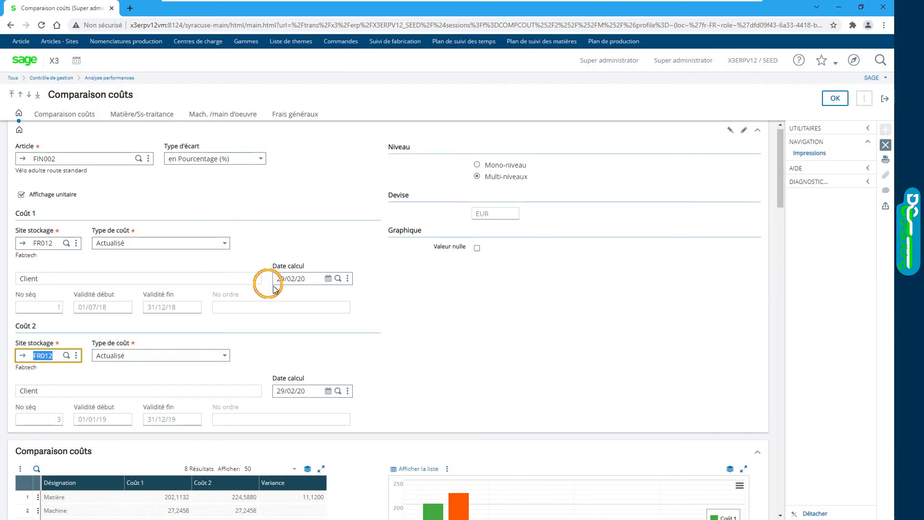
click(338, 279)
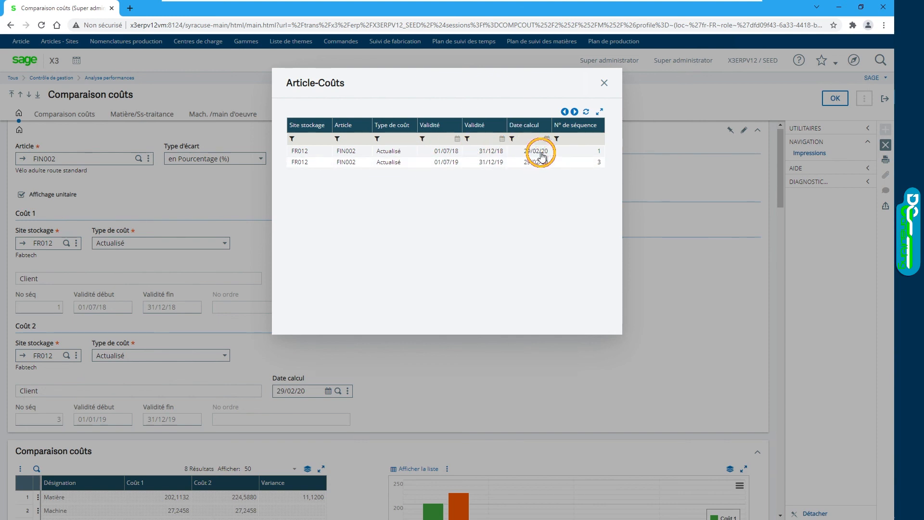
click(449, 154)
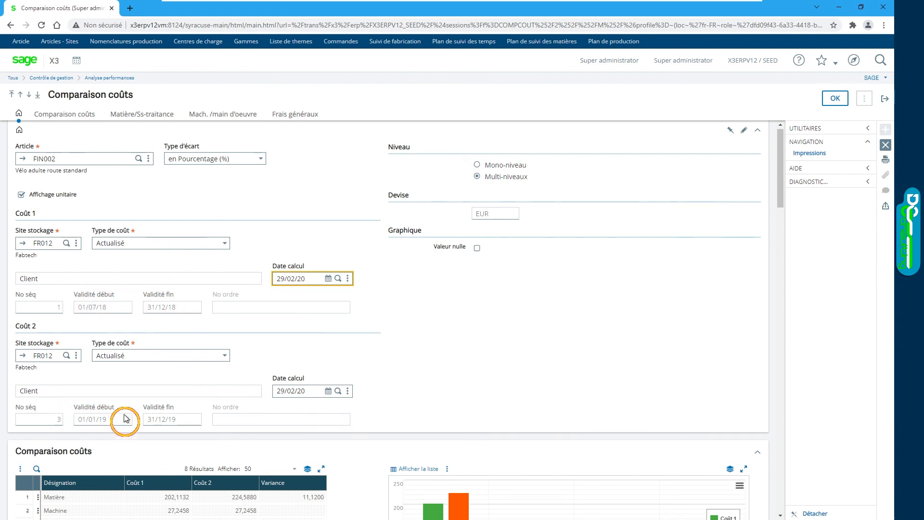
Step: Examine the cost comparison tables and charts, from the overall variance to the Matière/Ss-traitance and Mach. /main d'oeuvre details
key(Tab)
scroll(373, 317, down, 3)
scroll(369, 293, up, 1)
scroll(370, 292, down, 1)
scroll(370, 291, down, 1)
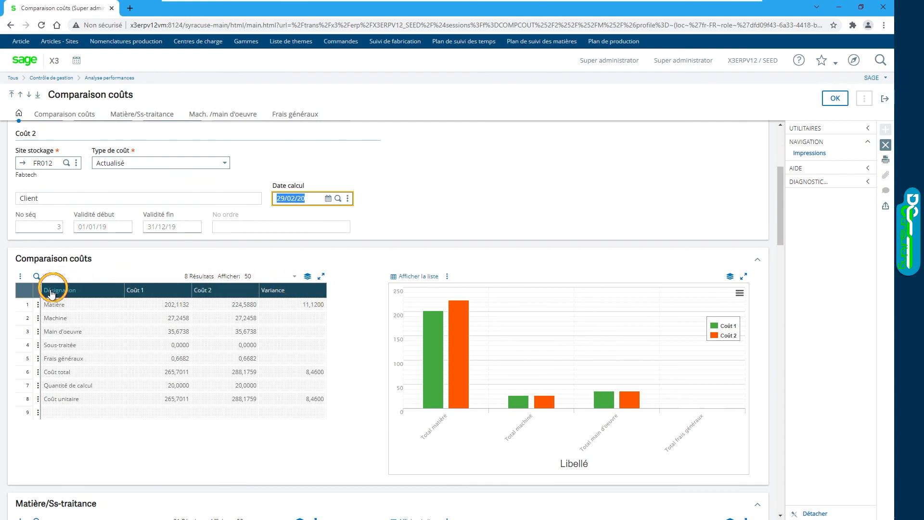
click(19, 305)
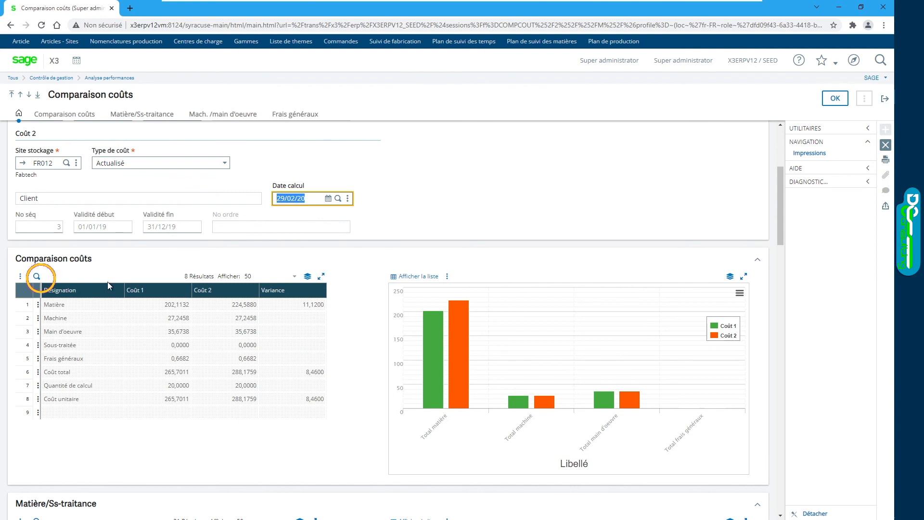
scroll(364, 294, down, 7)
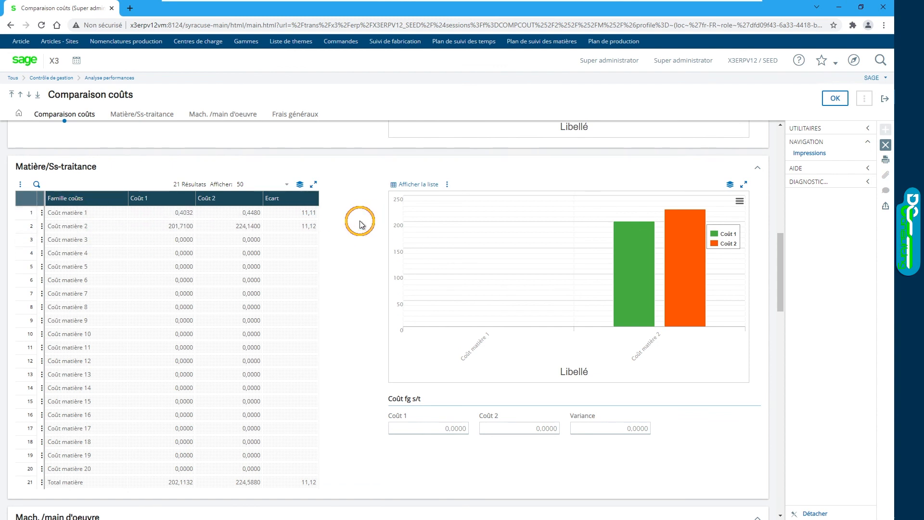
scroll(361, 224, down, 8)
scroll(342, 223, down, 7)
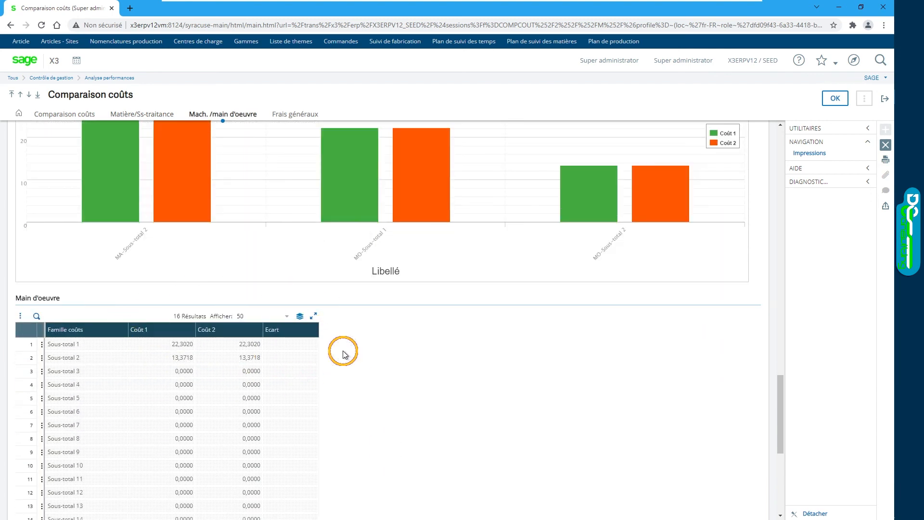
scroll(339, 357, up, 1)
scroll(338, 356, up, 3)
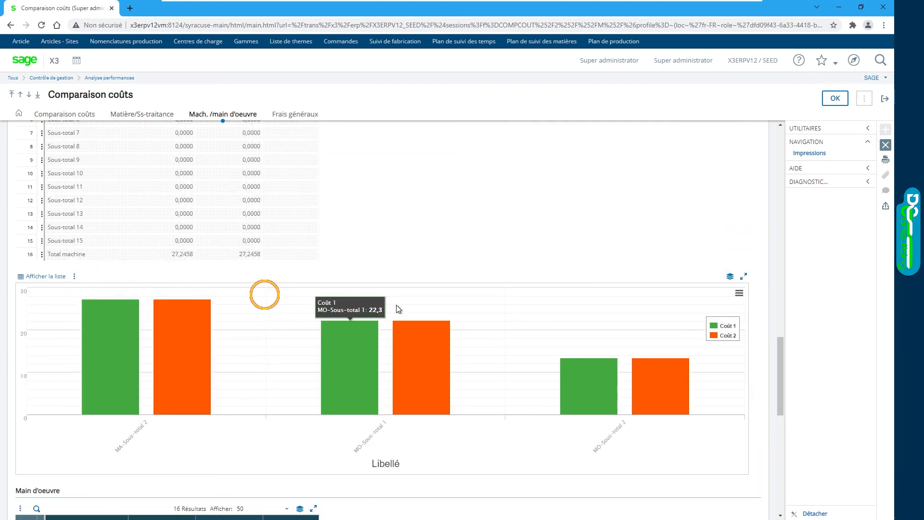